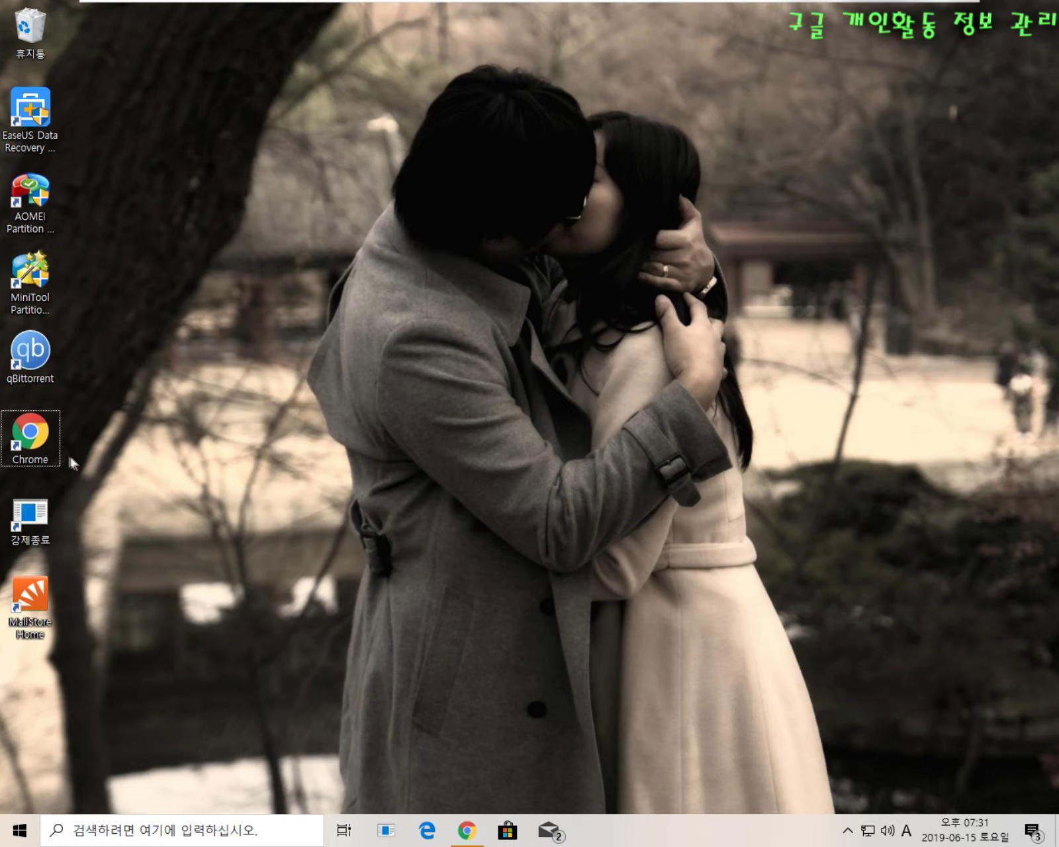
double_click(27, 432)
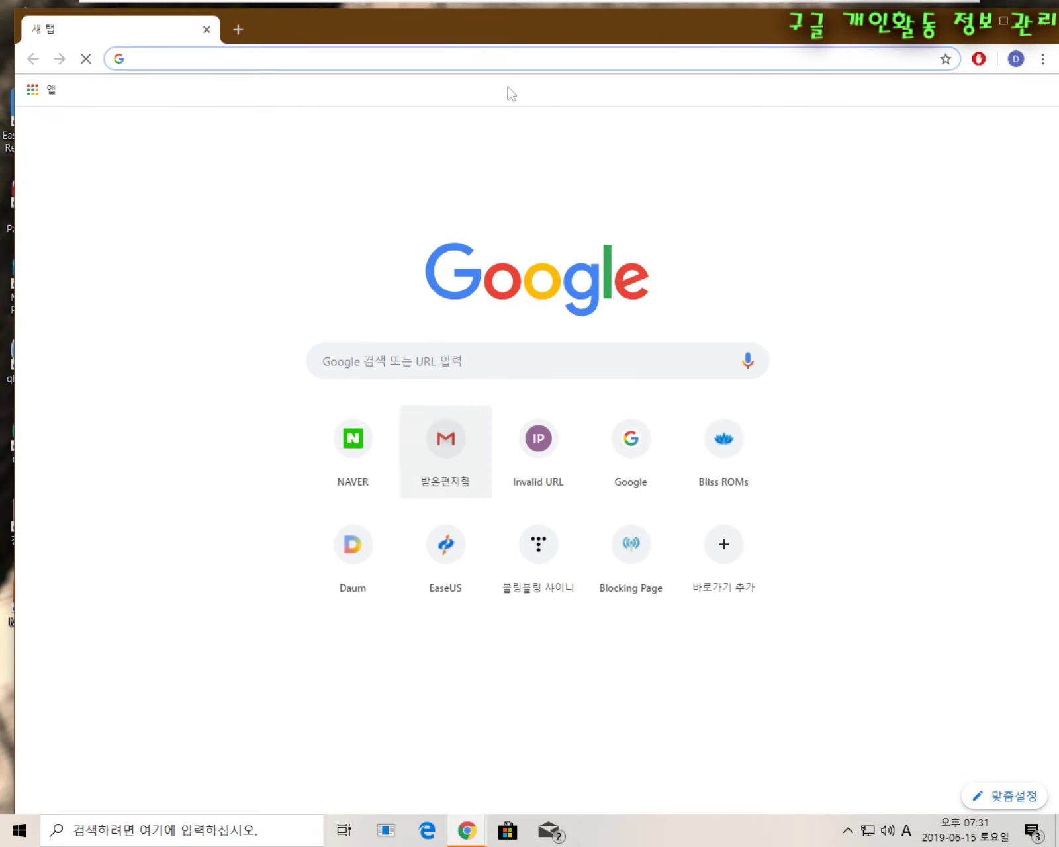
double_click(463, 24)
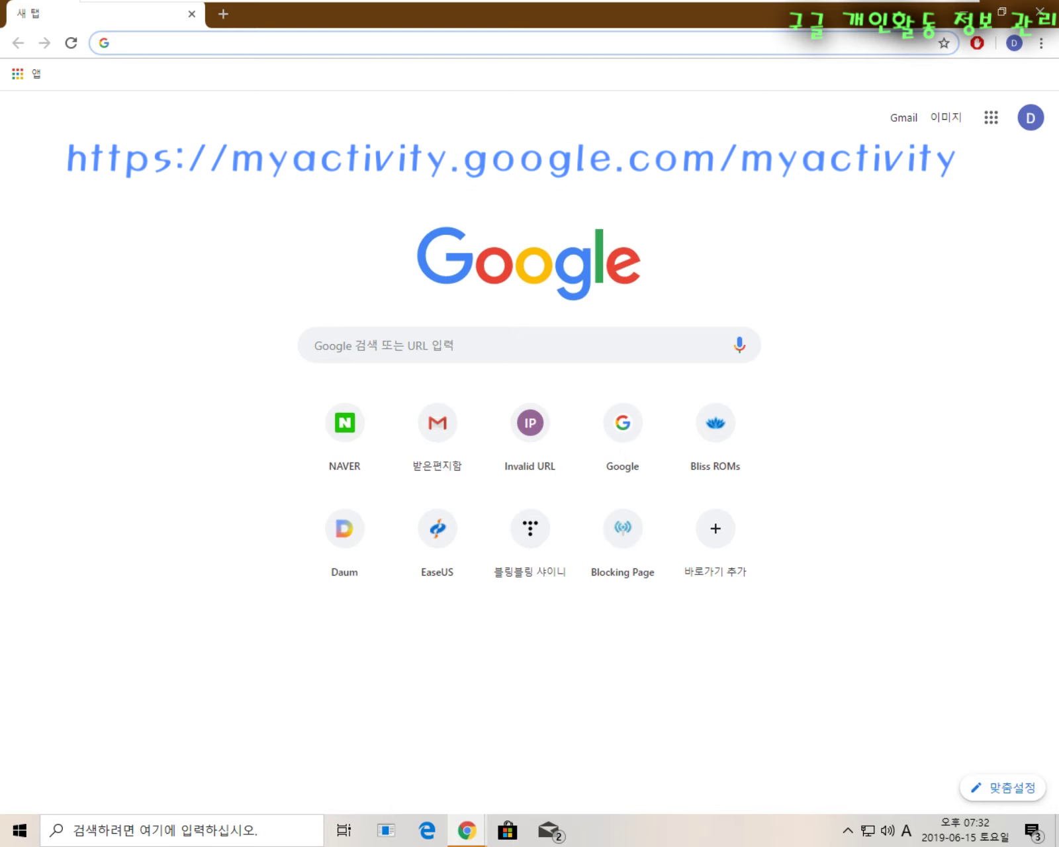
type("mya")
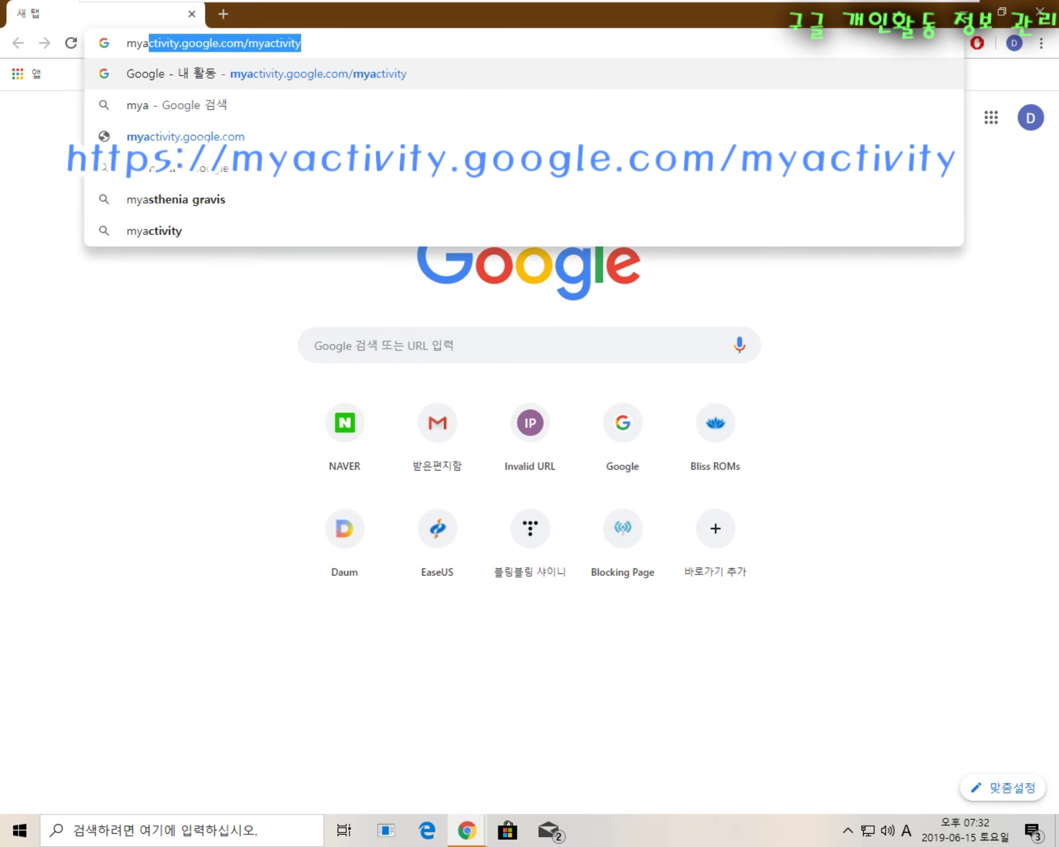
type("cti")
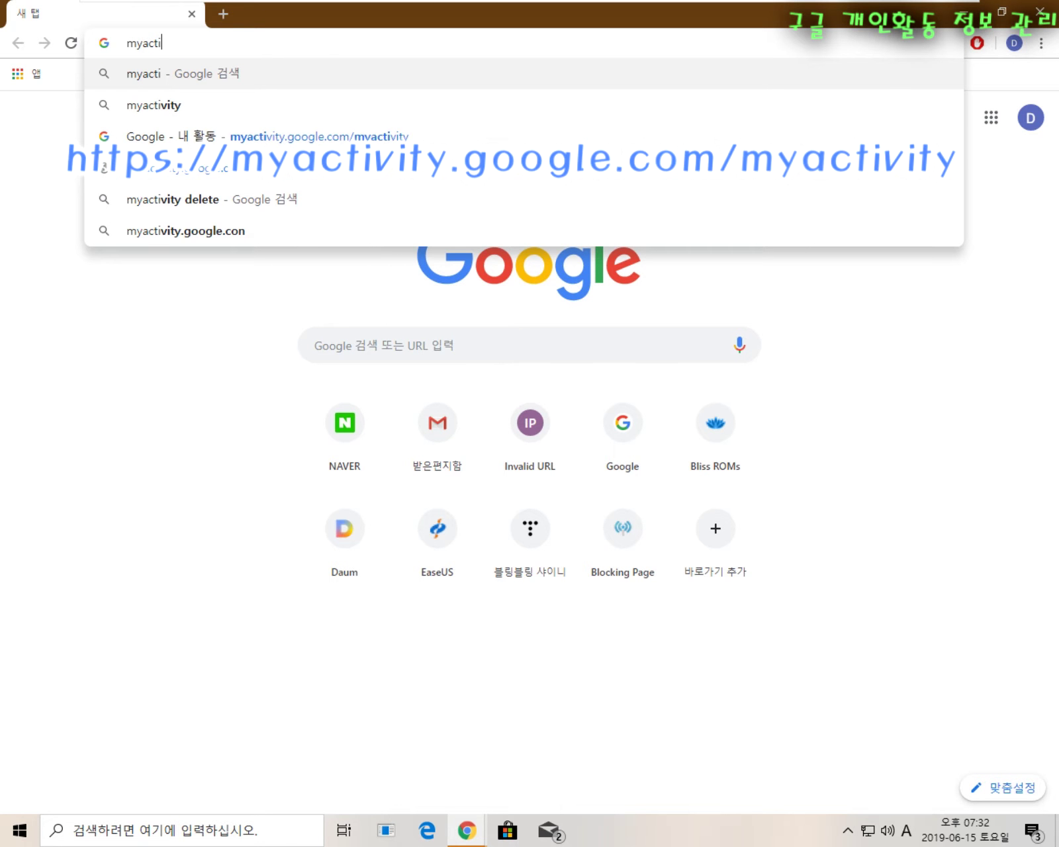
key("Down")
key("Down")
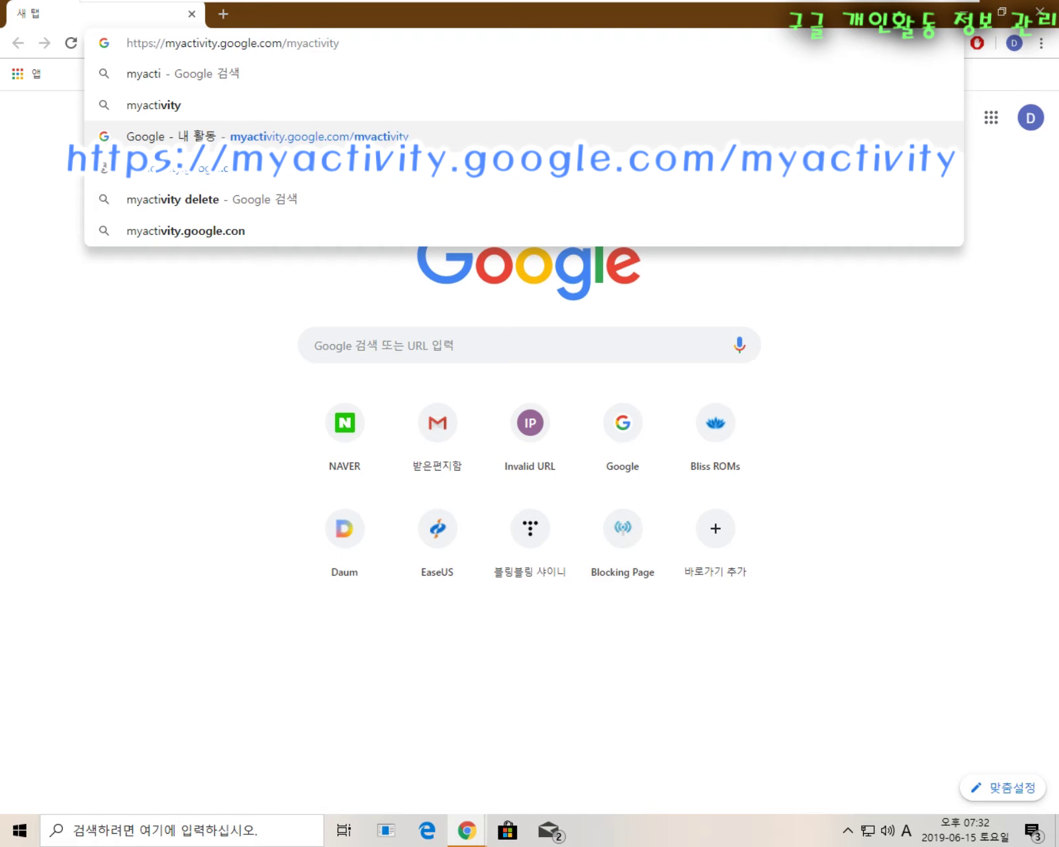
key("Return")
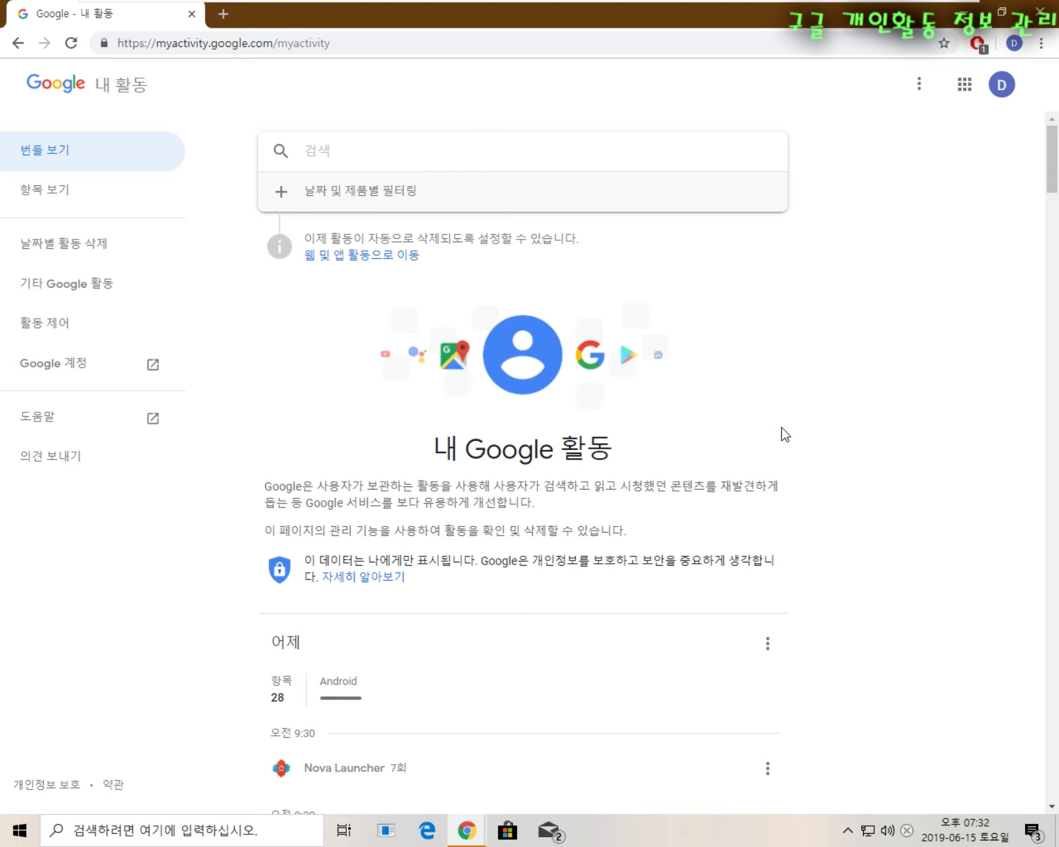
Look through the recorded Google activity across several days, then return to the start of the list
scroll(768, 431, "down", 5)
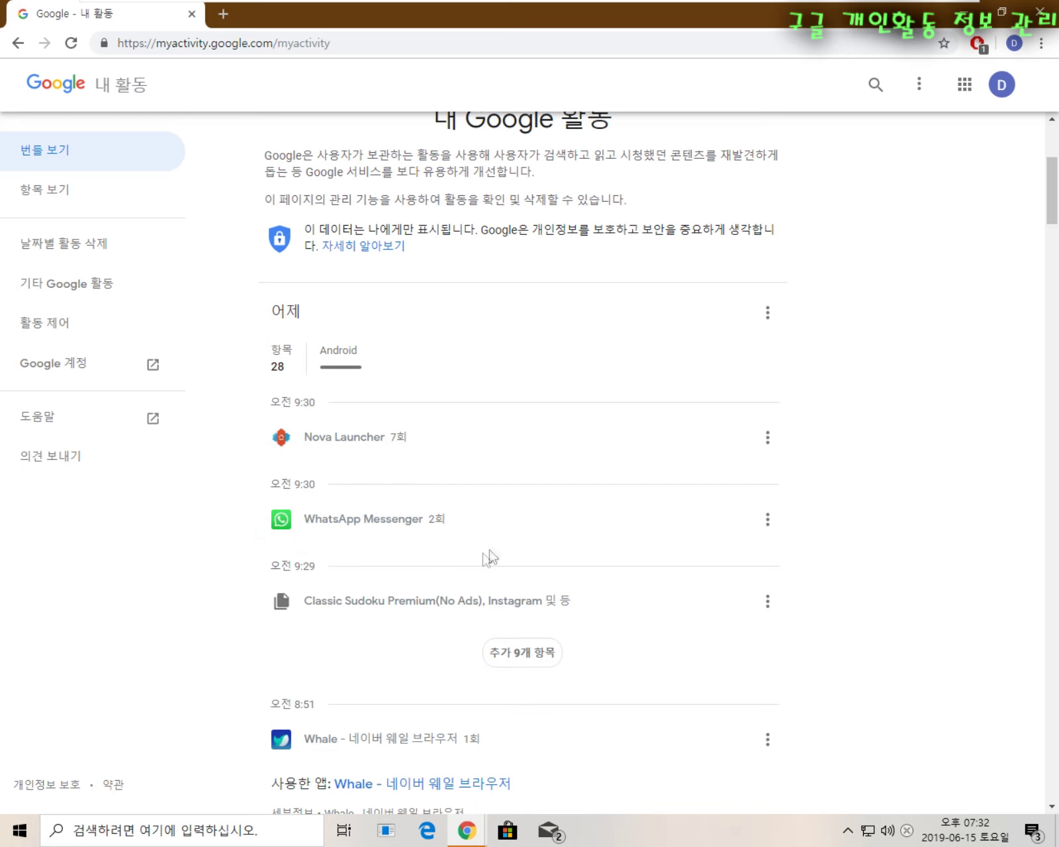
scroll(456, 393, "down", 2)
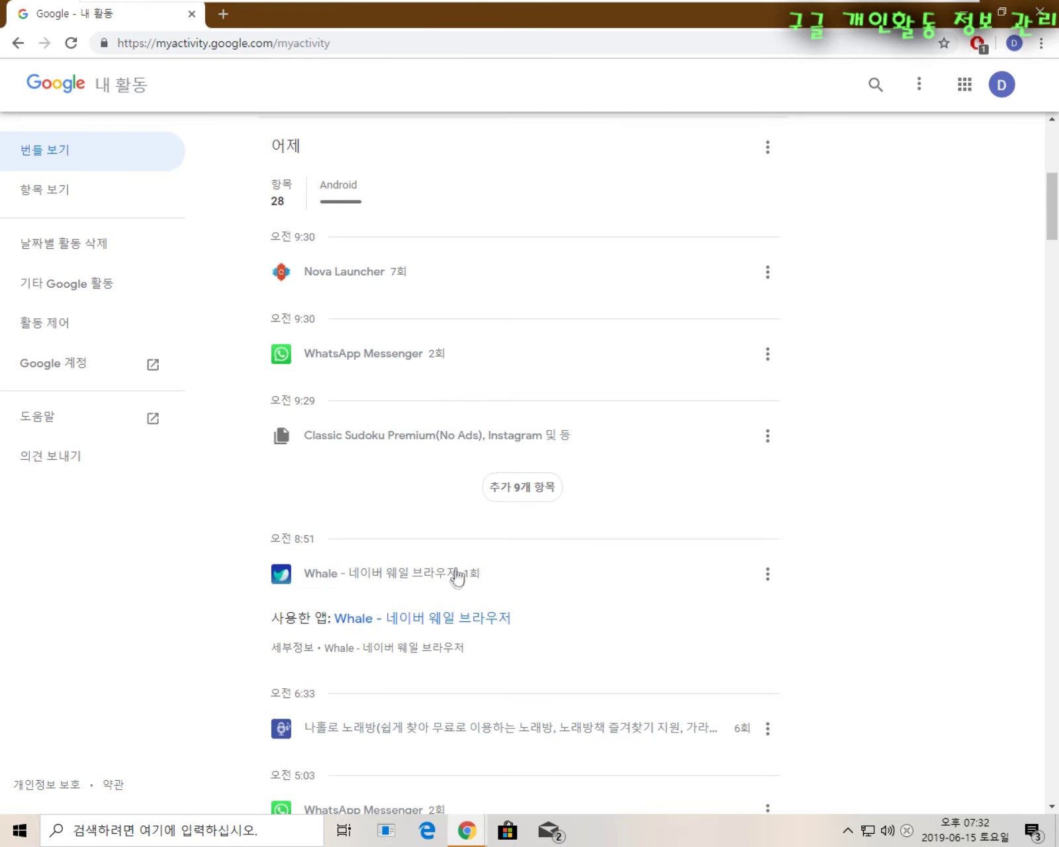
scroll(456, 581, "down", 2)
scroll(520, 581, "down", 2)
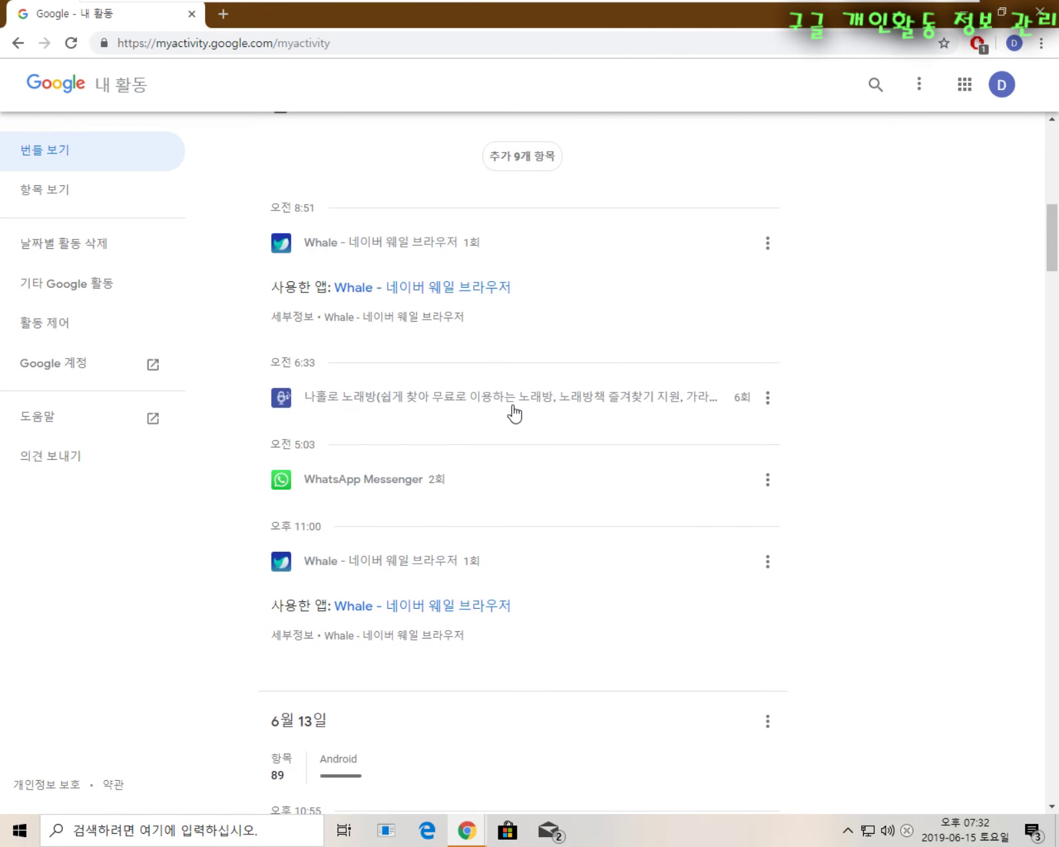
scroll(514, 412, "down", 3)
scroll(463, 530, "down", 4)
scroll(523, 470, "down", 4)
scroll(463, 457, "down", 2)
scroll(463, 423, "down", 2)
scroll(517, 437, "down", 2)
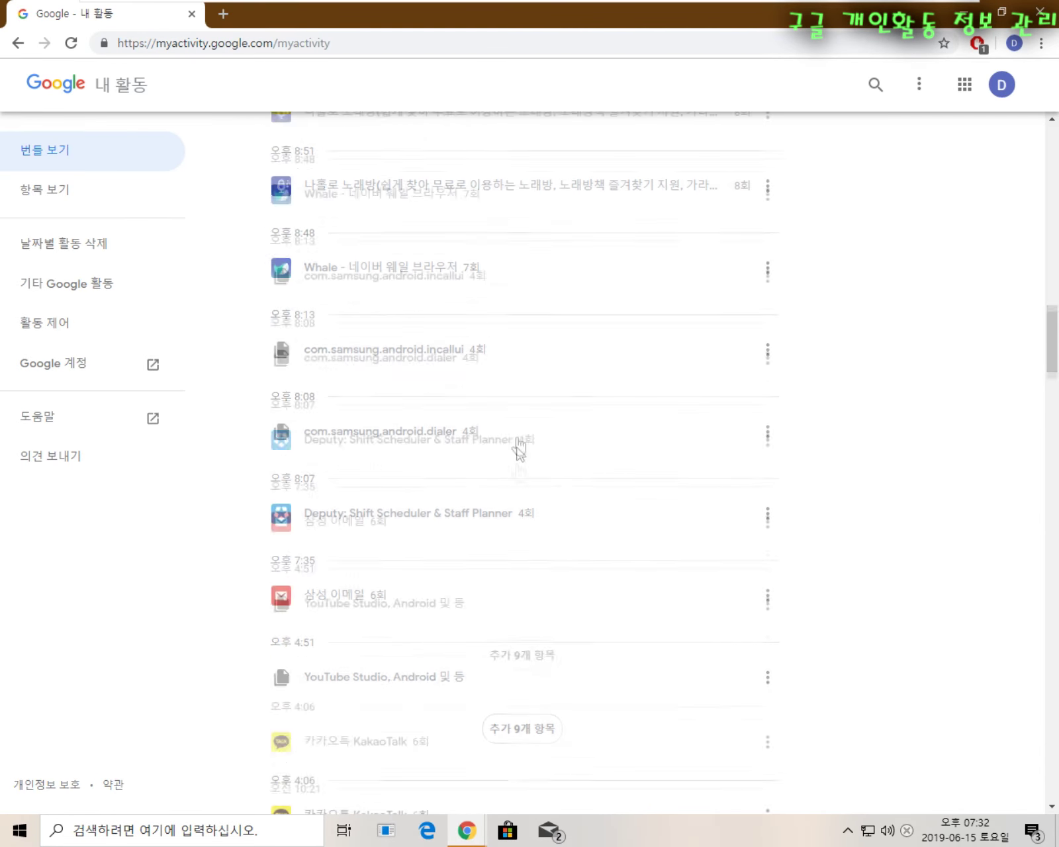
scroll(492, 440, "down", 5)
scroll(392, 504, "down", 7)
scroll(503, 470, "down", 13)
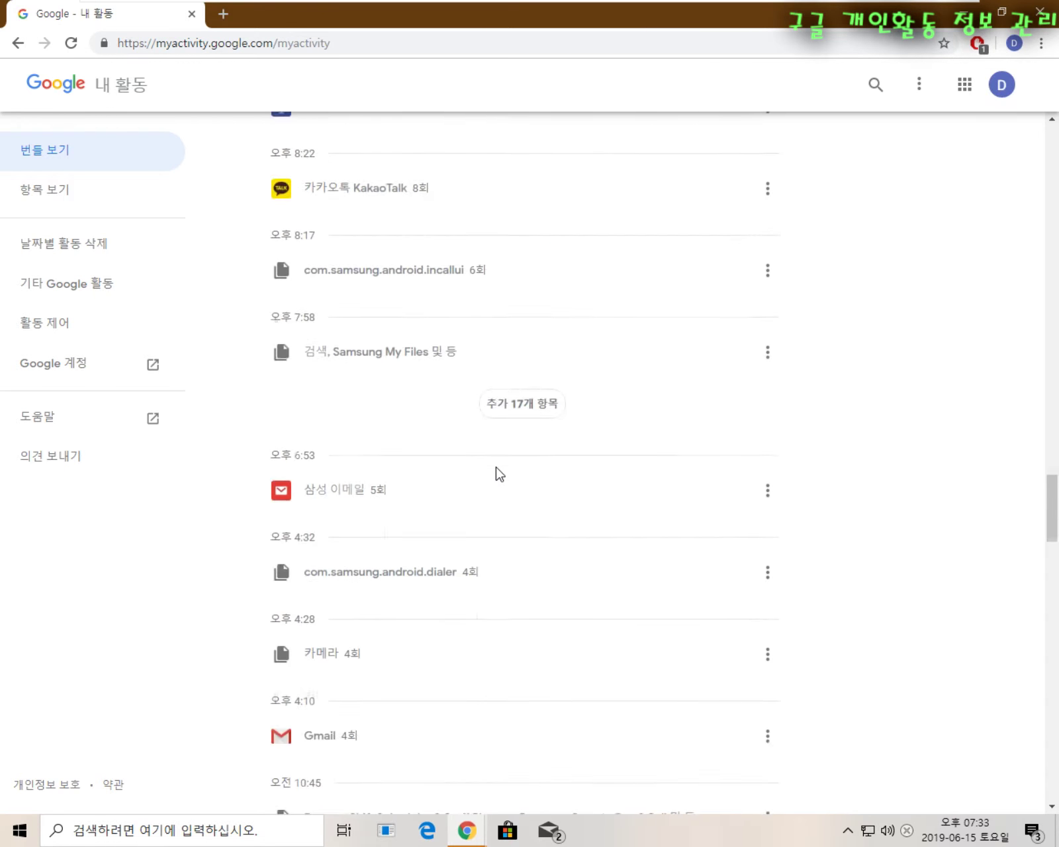
scroll(498, 473, "down", 20)
scroll(482, 474, "up", 20)
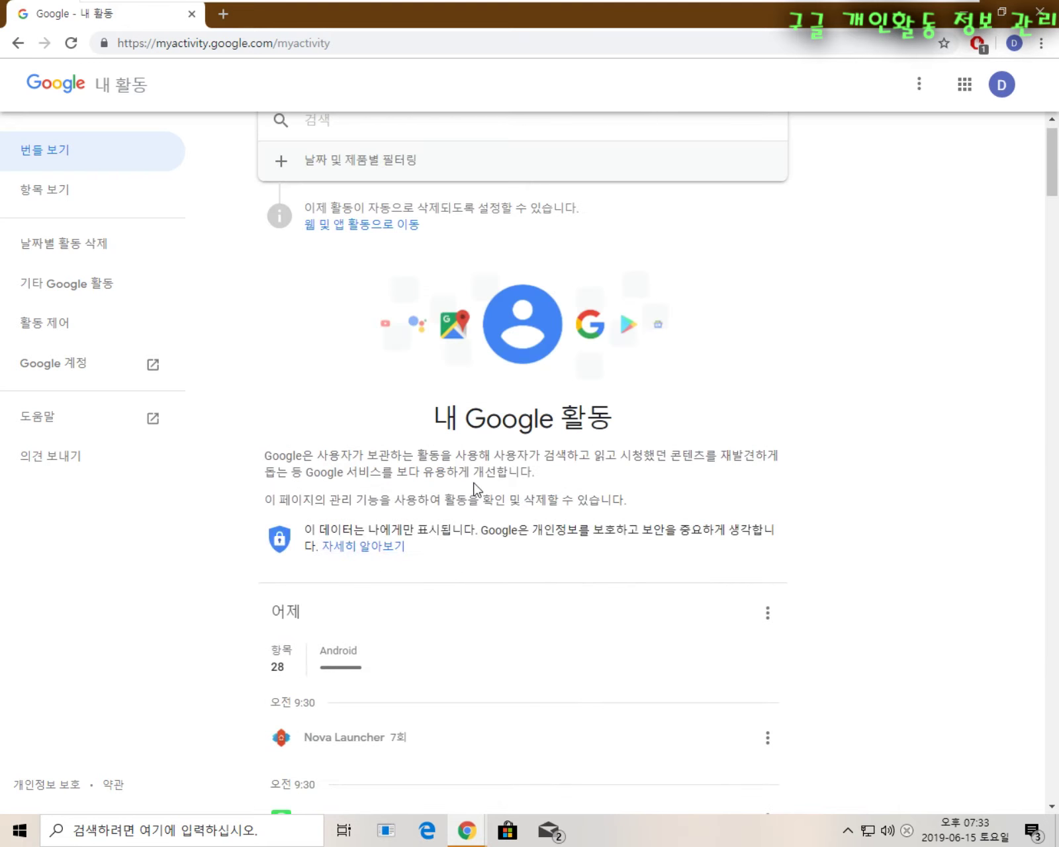
scroll(474, 488, "up", 1)
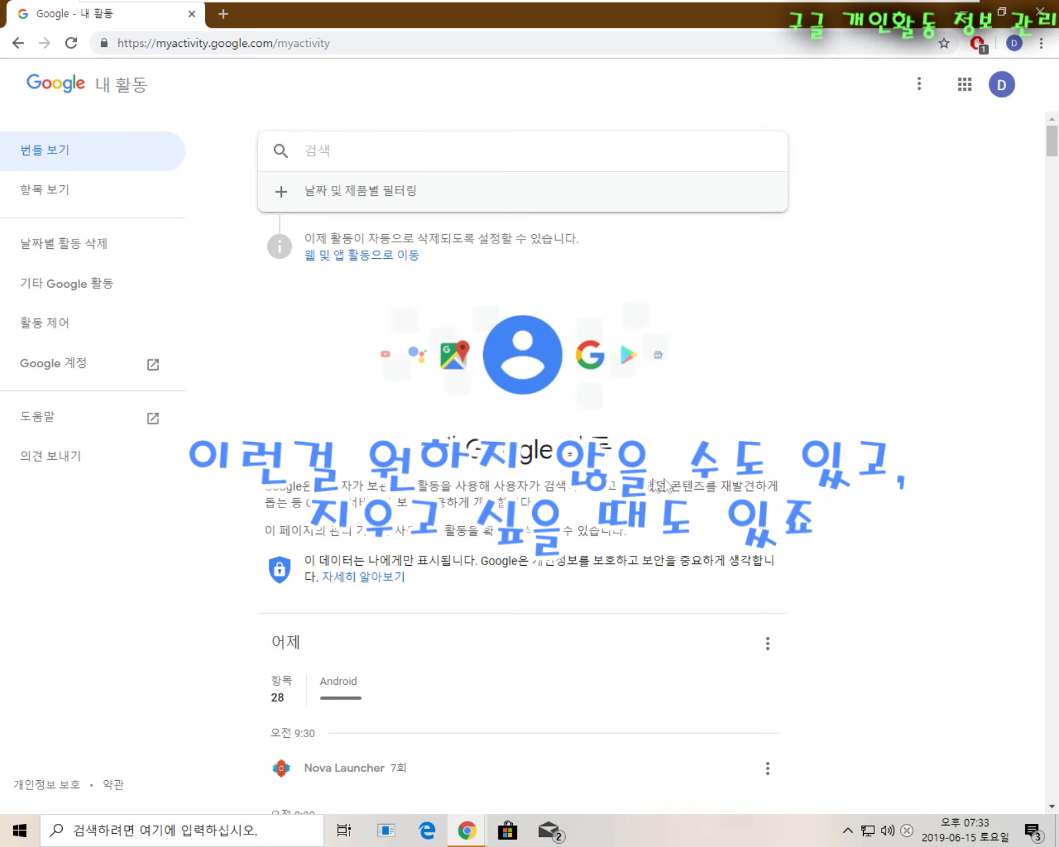
Open the 날짜별 활동 삭제 page and read the explanation of deleting activity by topic or product
left_click(63, 255)
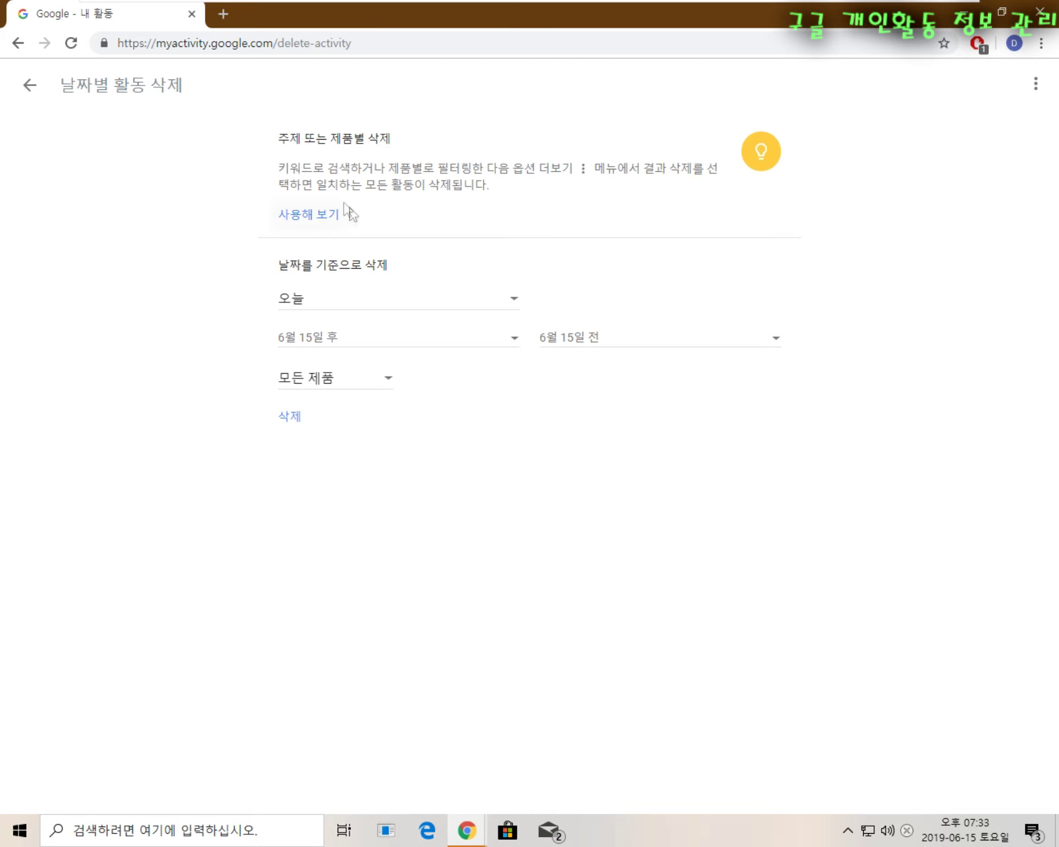
left_click_drag(315, 139, 425, 127)
left_click_drag(473, 168, 349, 169)
left_click(349, 169)
left_click_drag(401, 169, 301, 169)
left_click(303, 169)
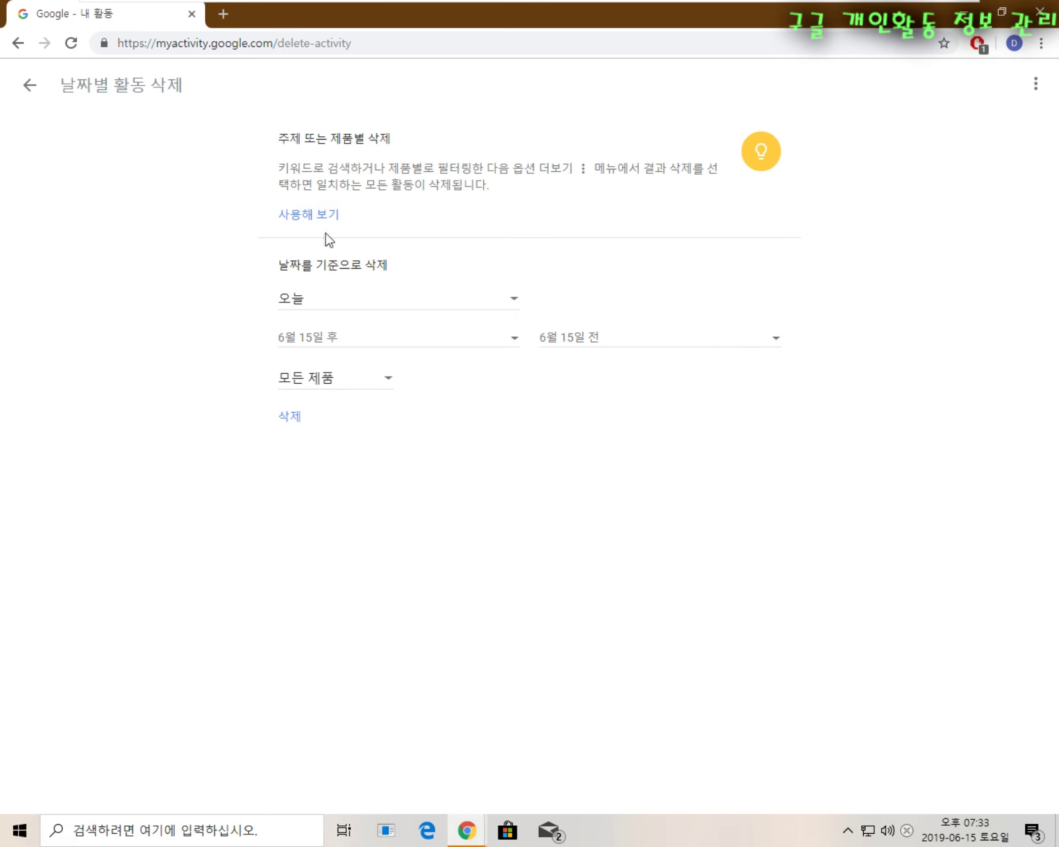
Follow the 사용해 보기 link and view the available options for the 6월 13일 Android 설정 activity bundle
left_click(317, 214)
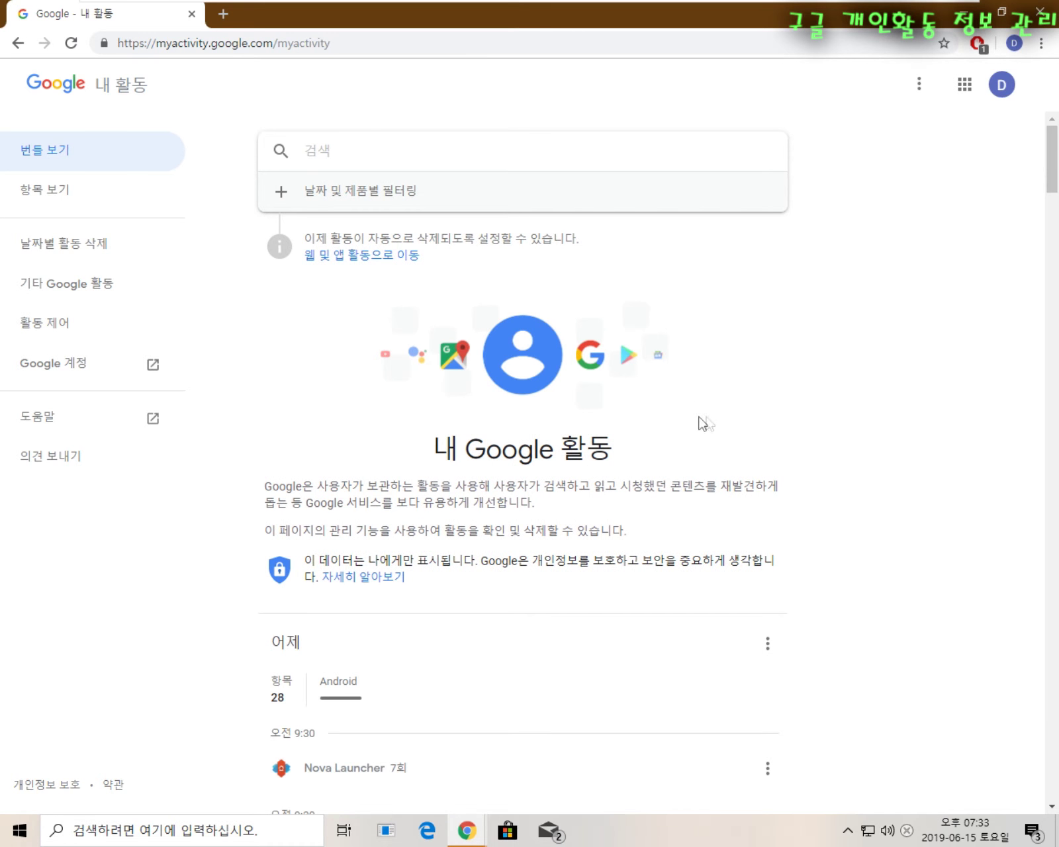
scroll(827, 553, "down", 8)
scroll(813, 538, "down", 12)
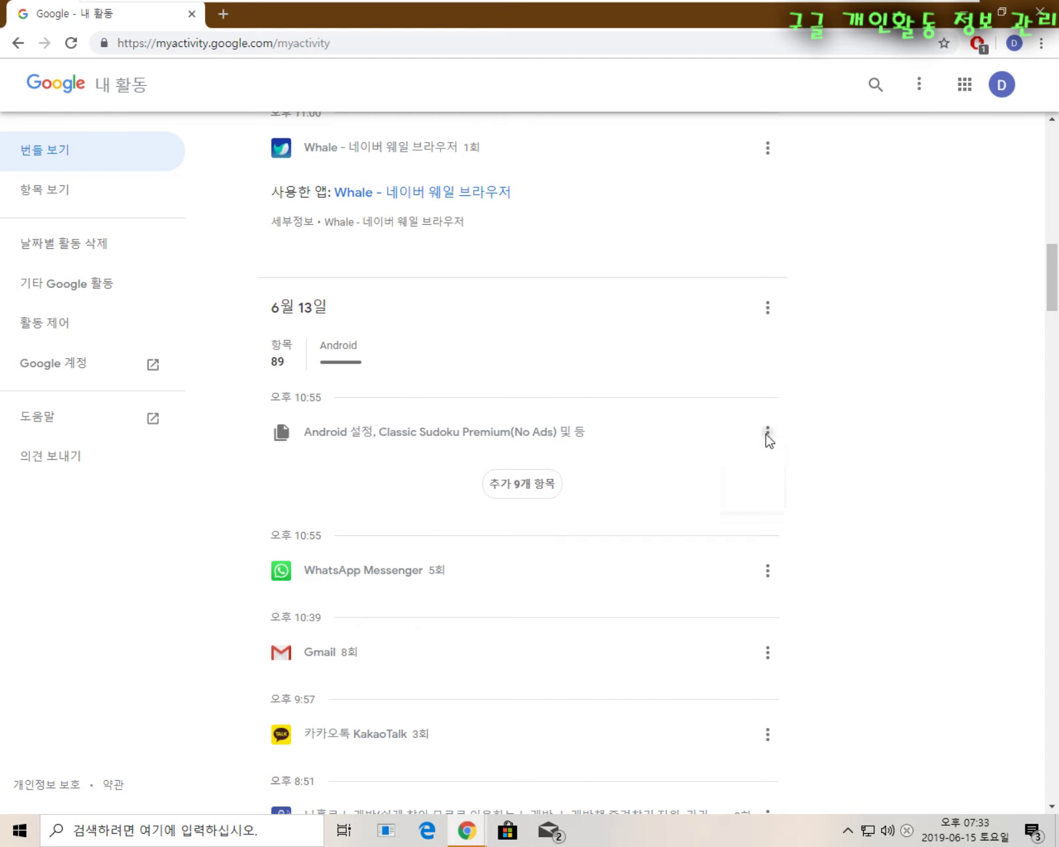
left_click(767, 434)
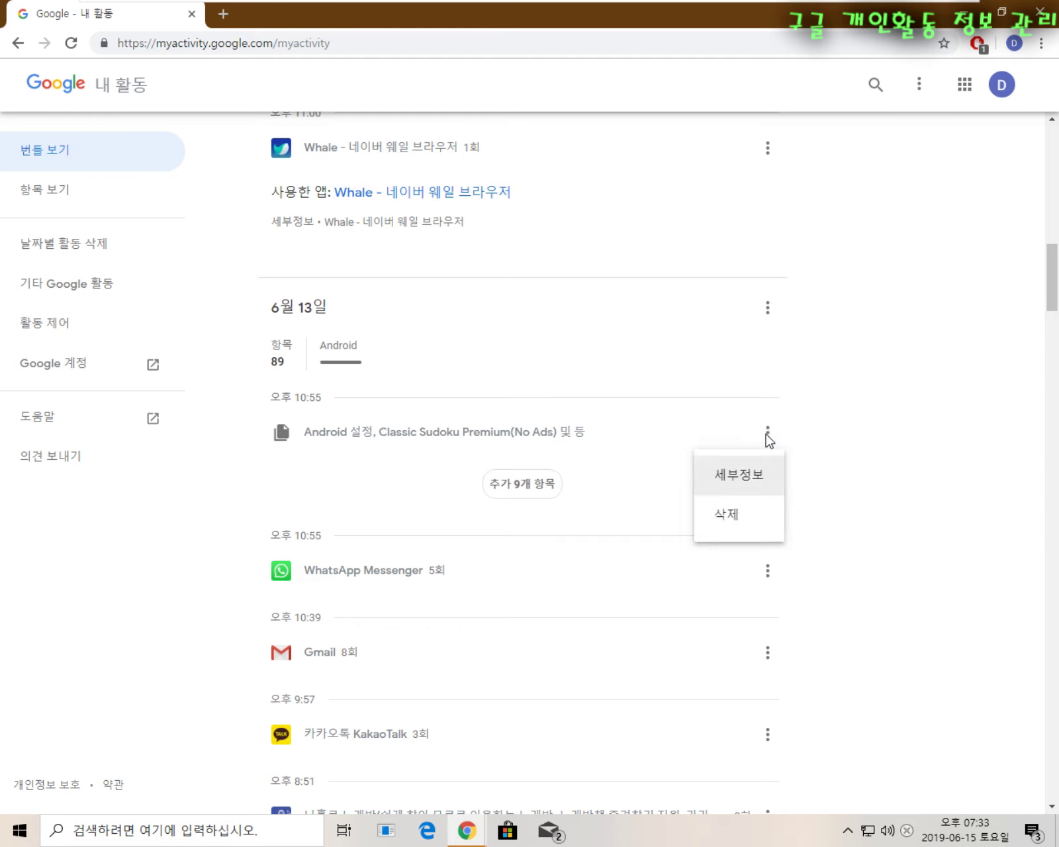
left_click(924, 480)
scroll(768, 501, "up", 20)
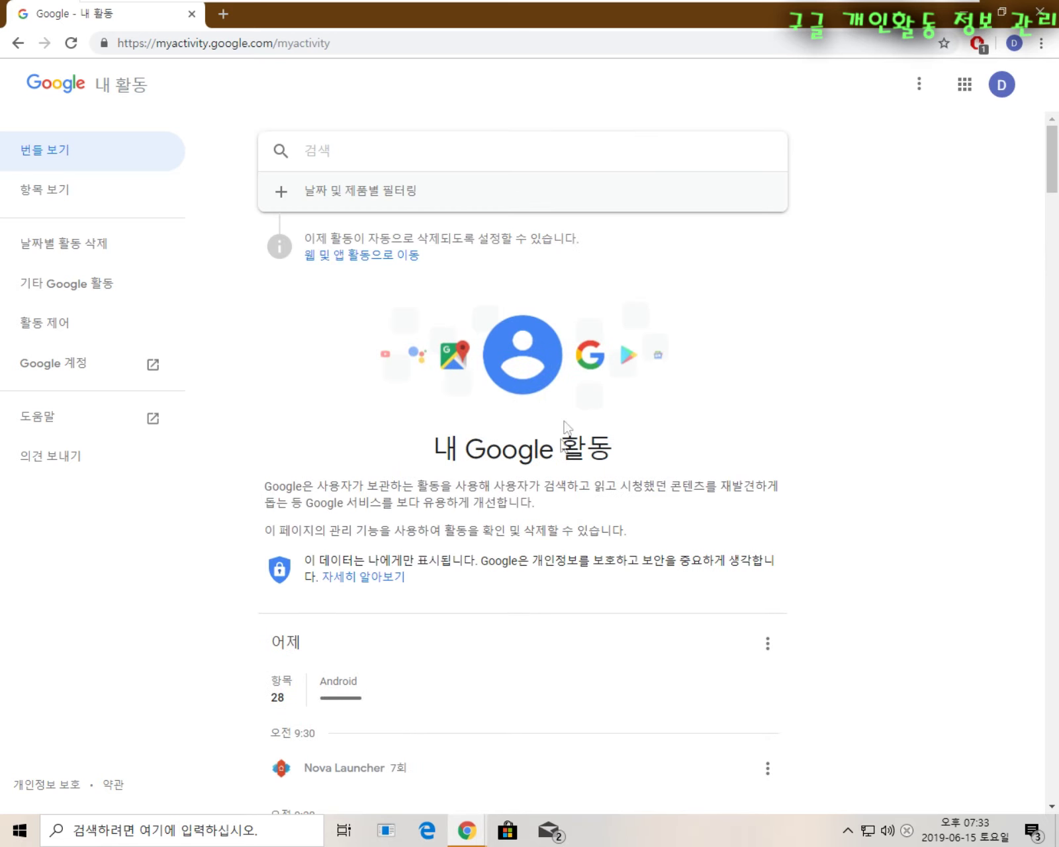
Delete yesterday's 오전 9:30 WhatsApp Messenger activity bundle and confirm its permanent removal
scroll(487, 437, "down", 1)
scroll(442, 338, "down", 5)
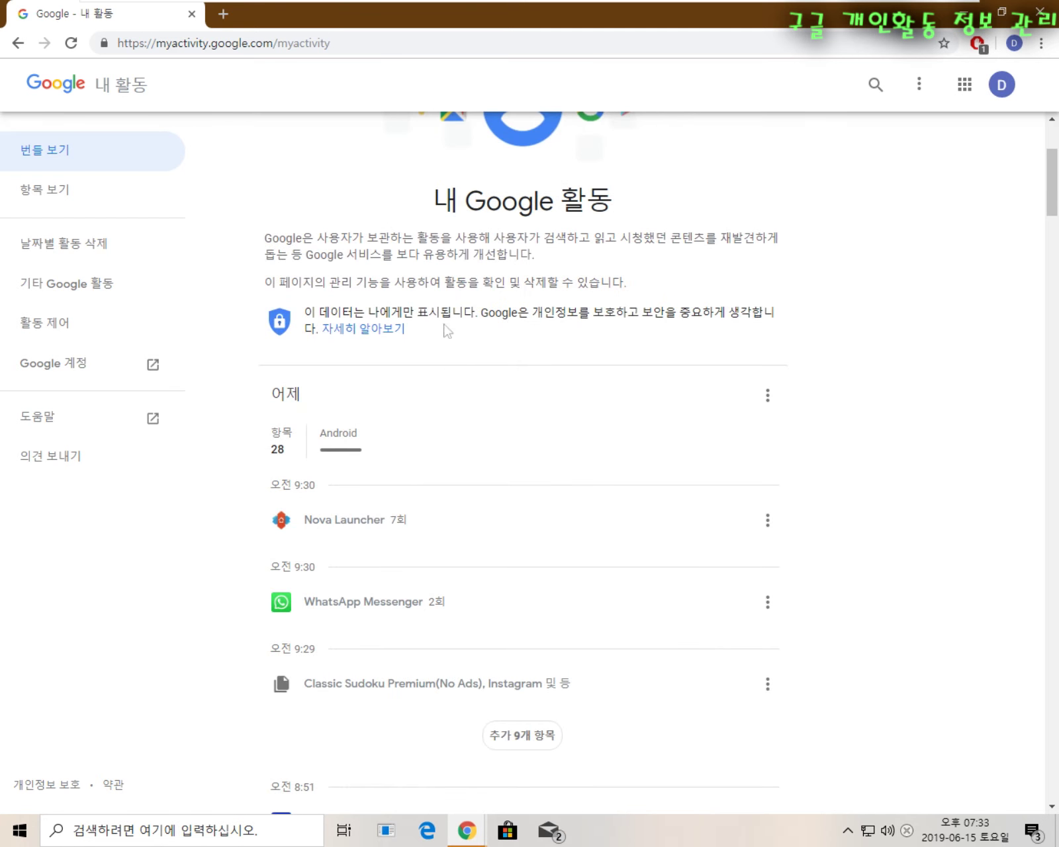
scroll(426, 443, "up", 4)
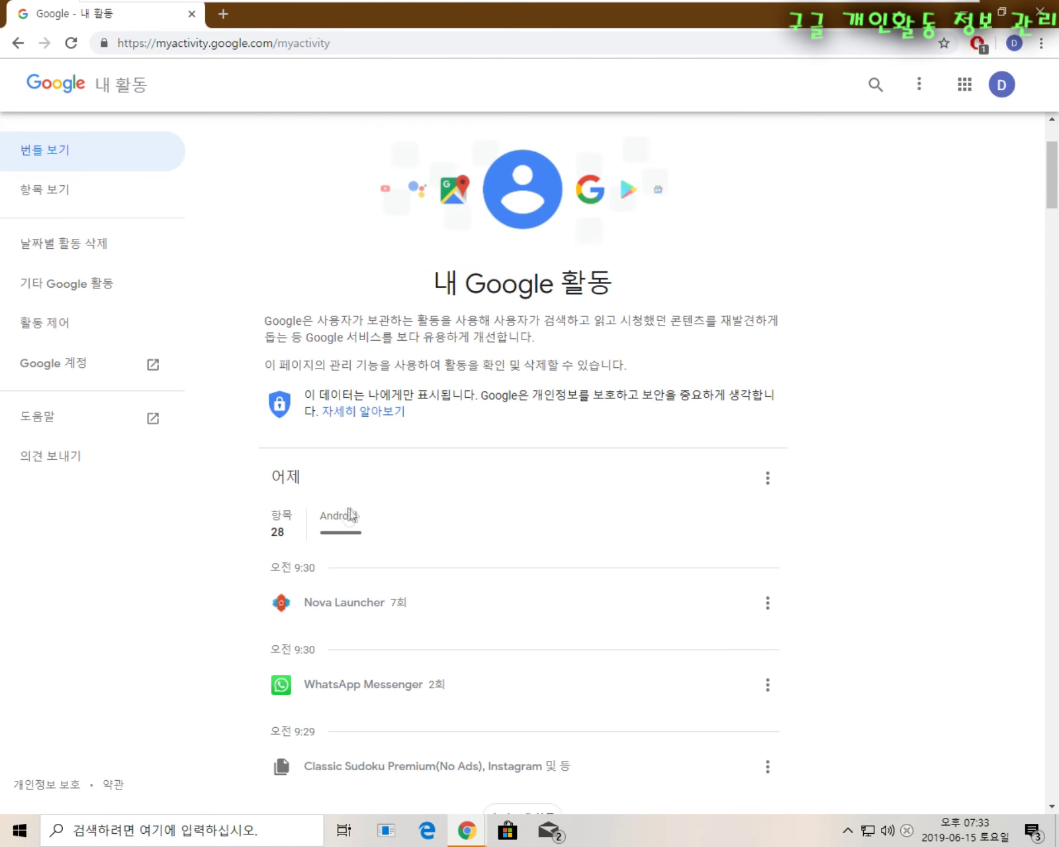
scroll(339, 515, "down", 4)
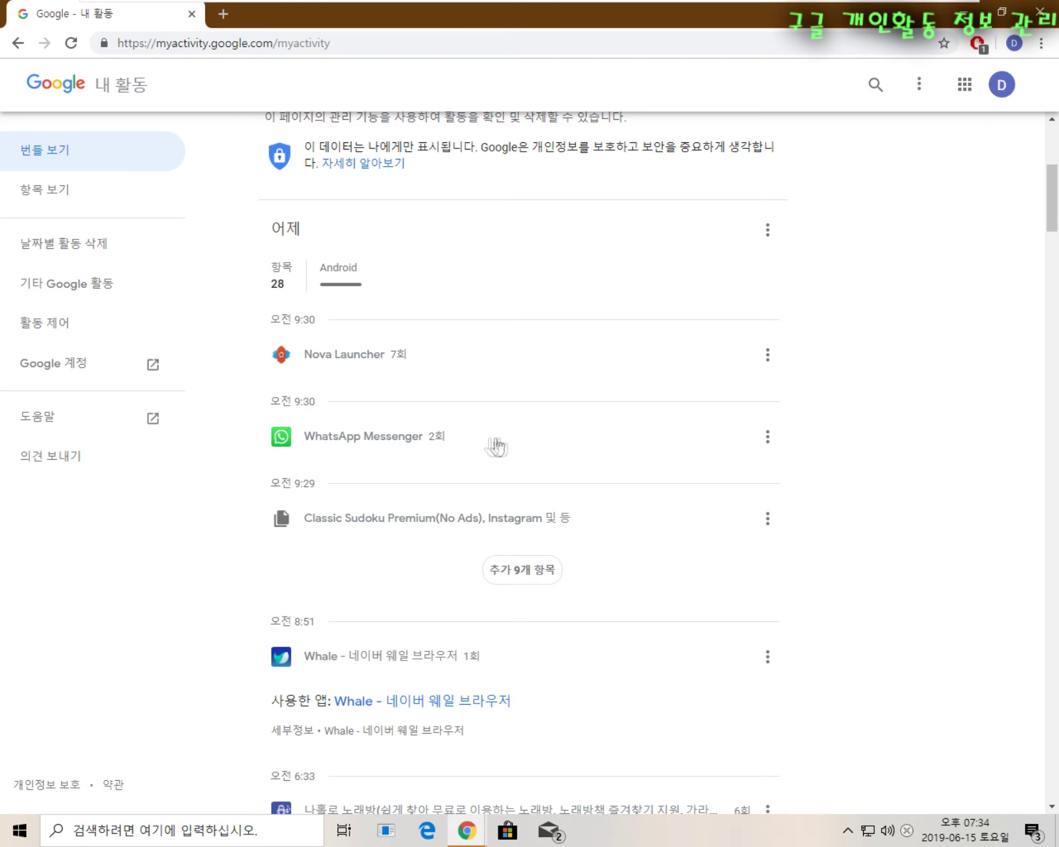
left_click(769, 440)
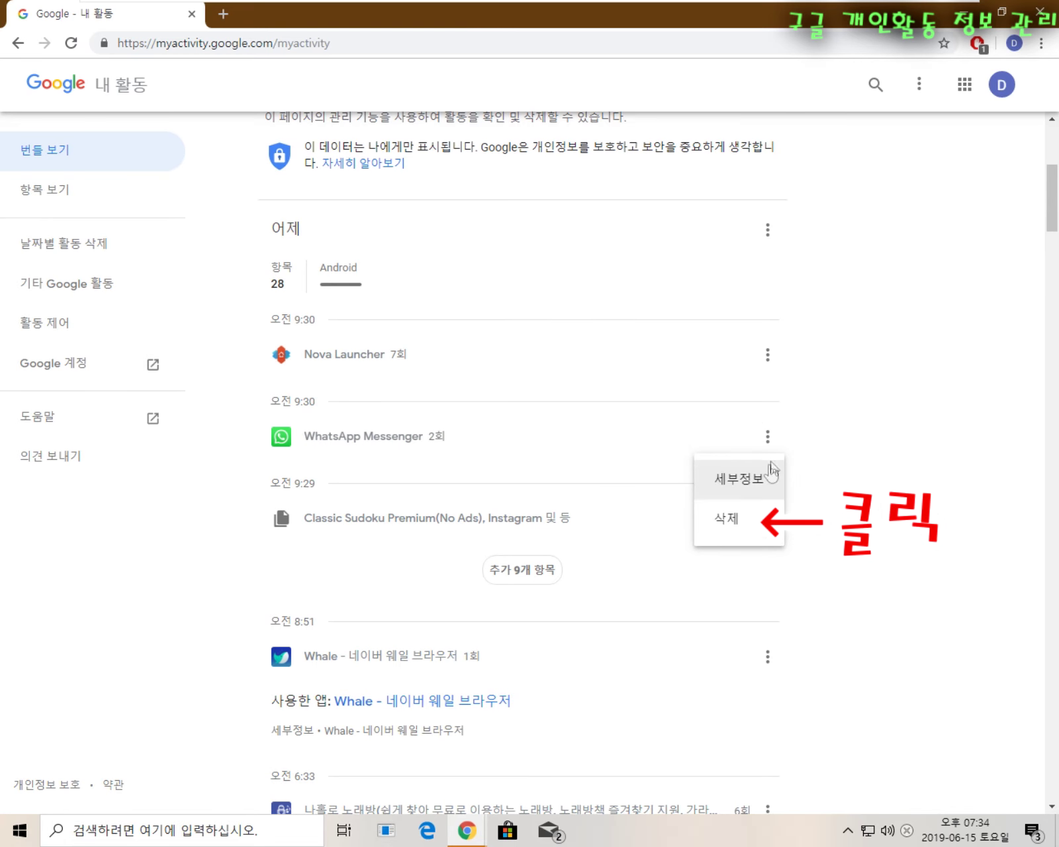
left_click(730, 522)
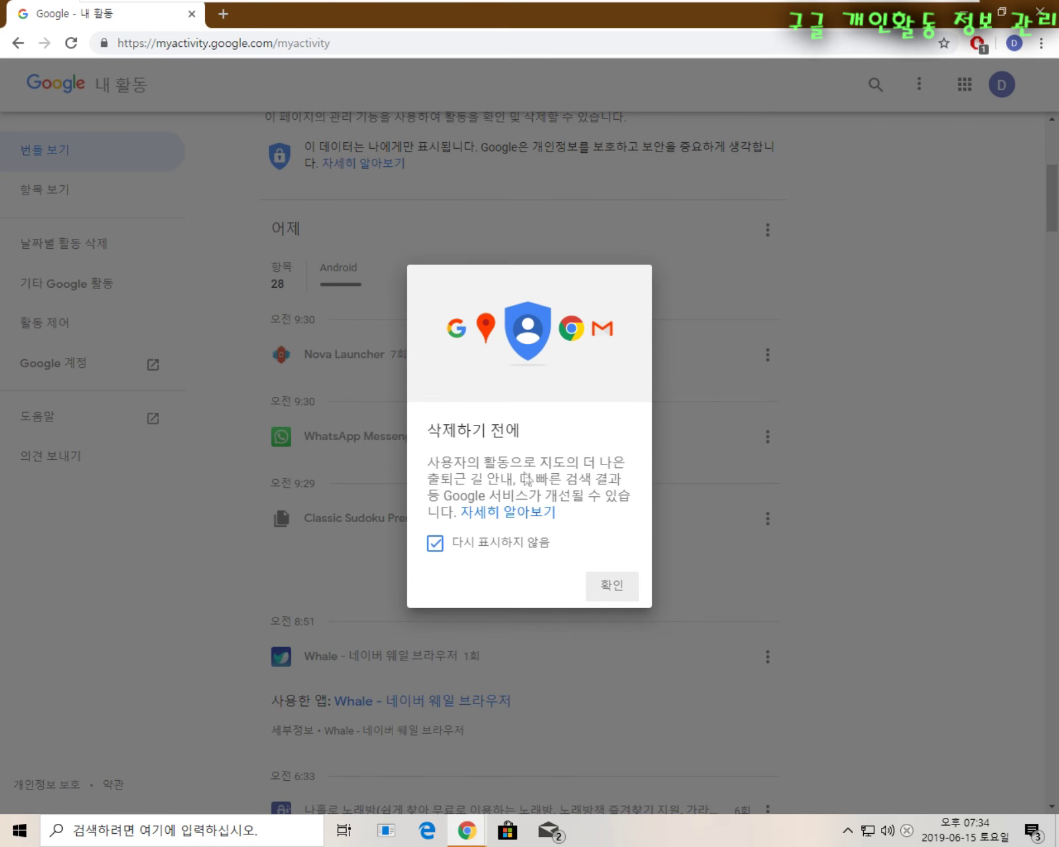
left_click(613, 594)
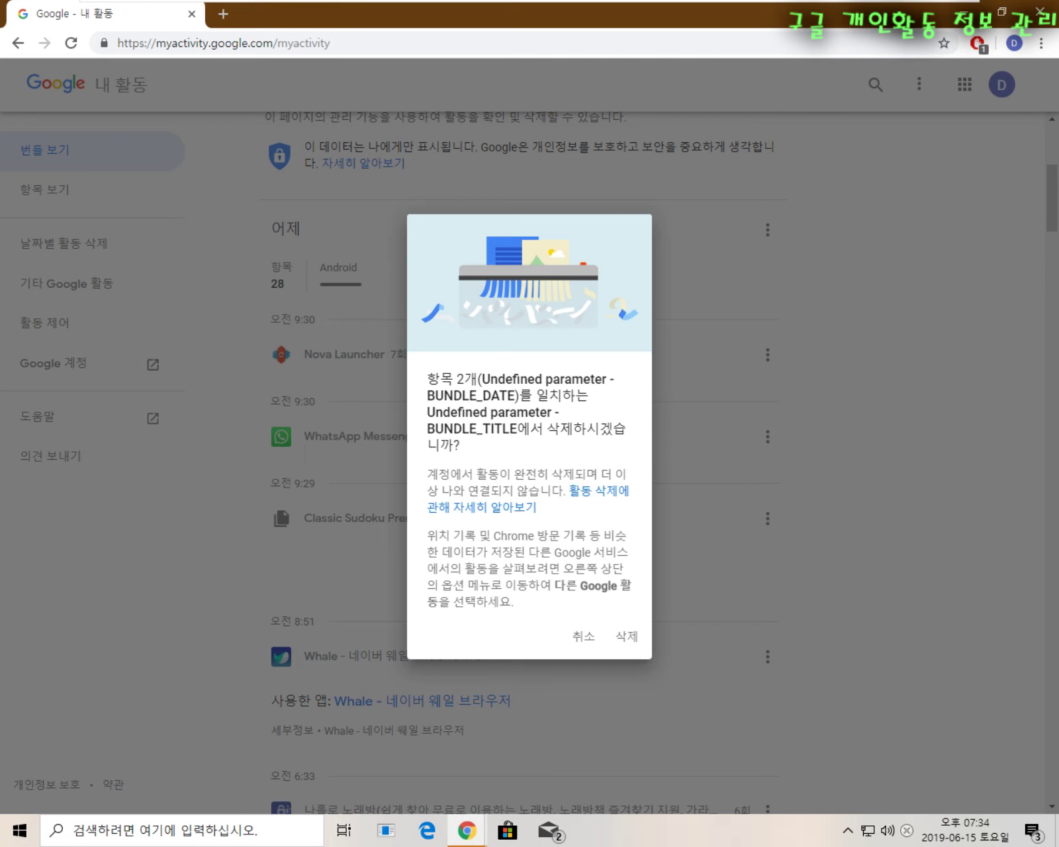
left_click(625, 639)
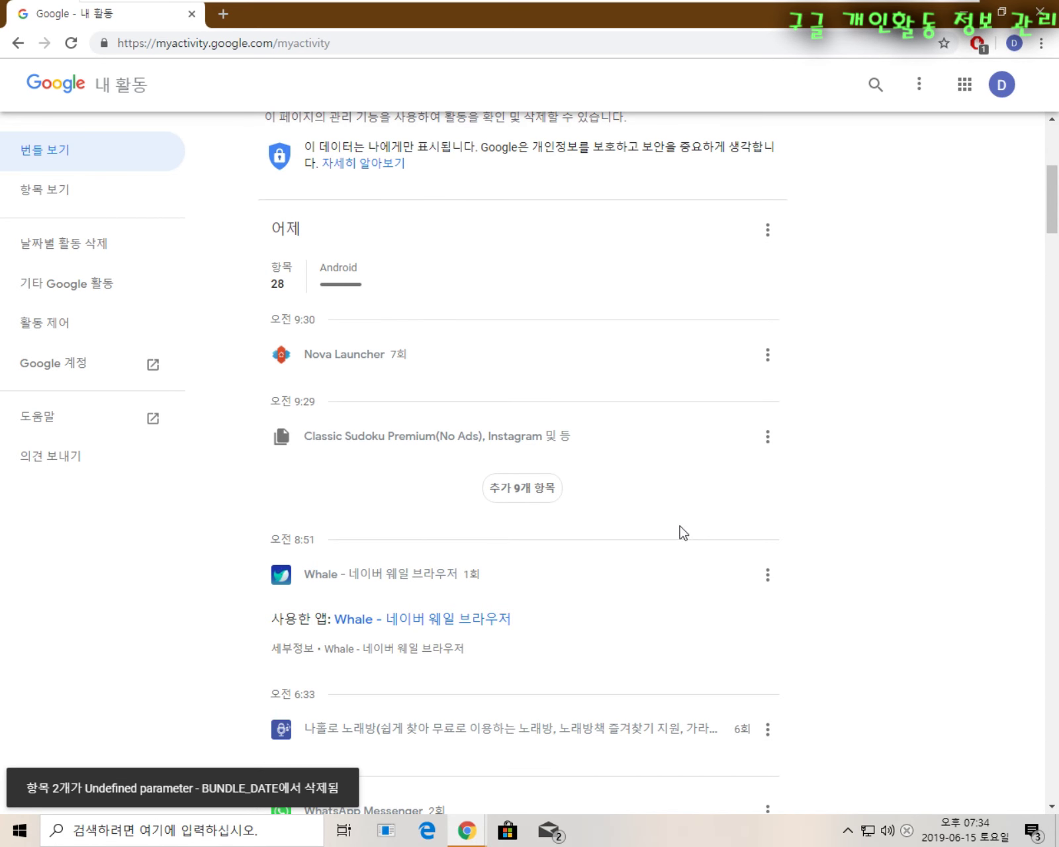
scroll(670, 555, "up", 1)
scroll(671, 555, "up", 5)
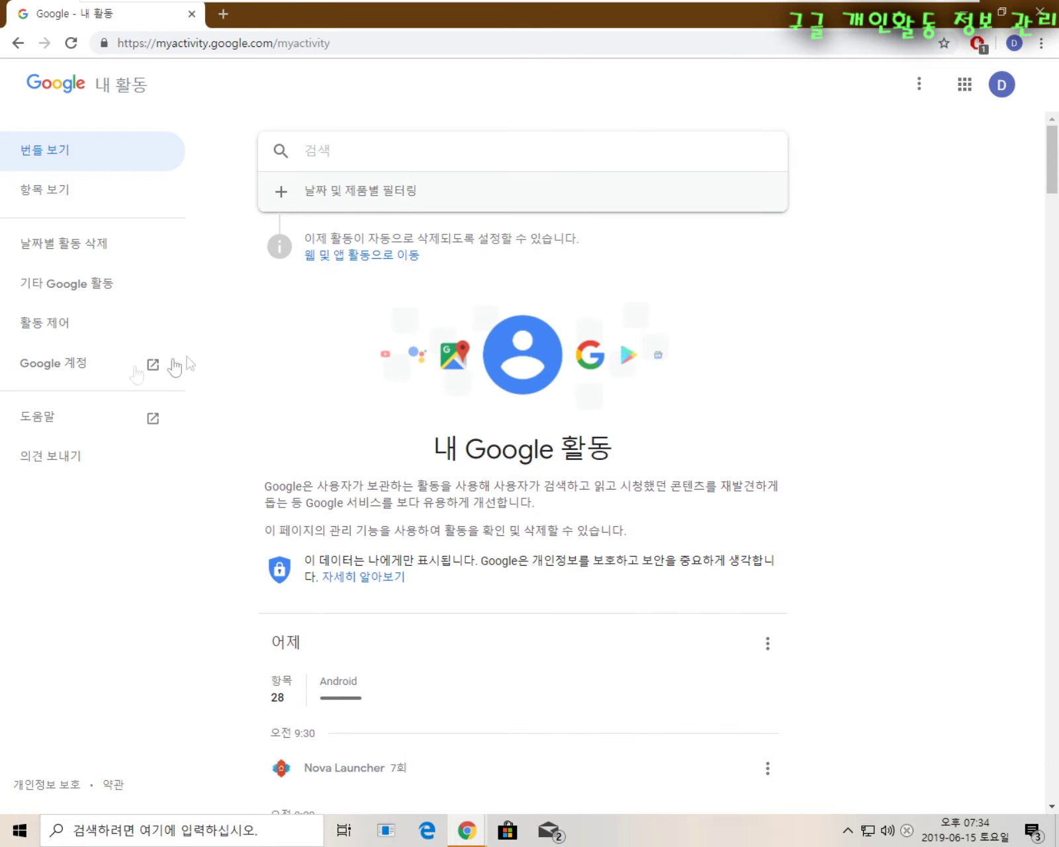
left_click(53, 335)
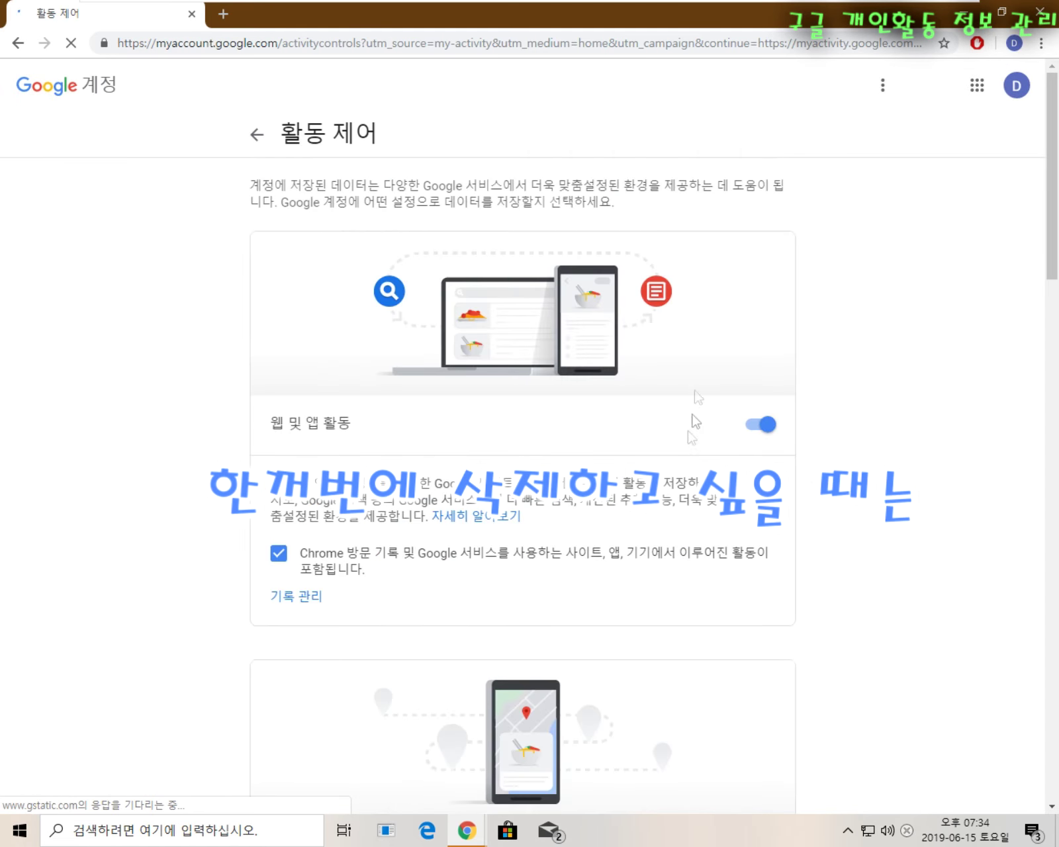
left_click(18, 43)
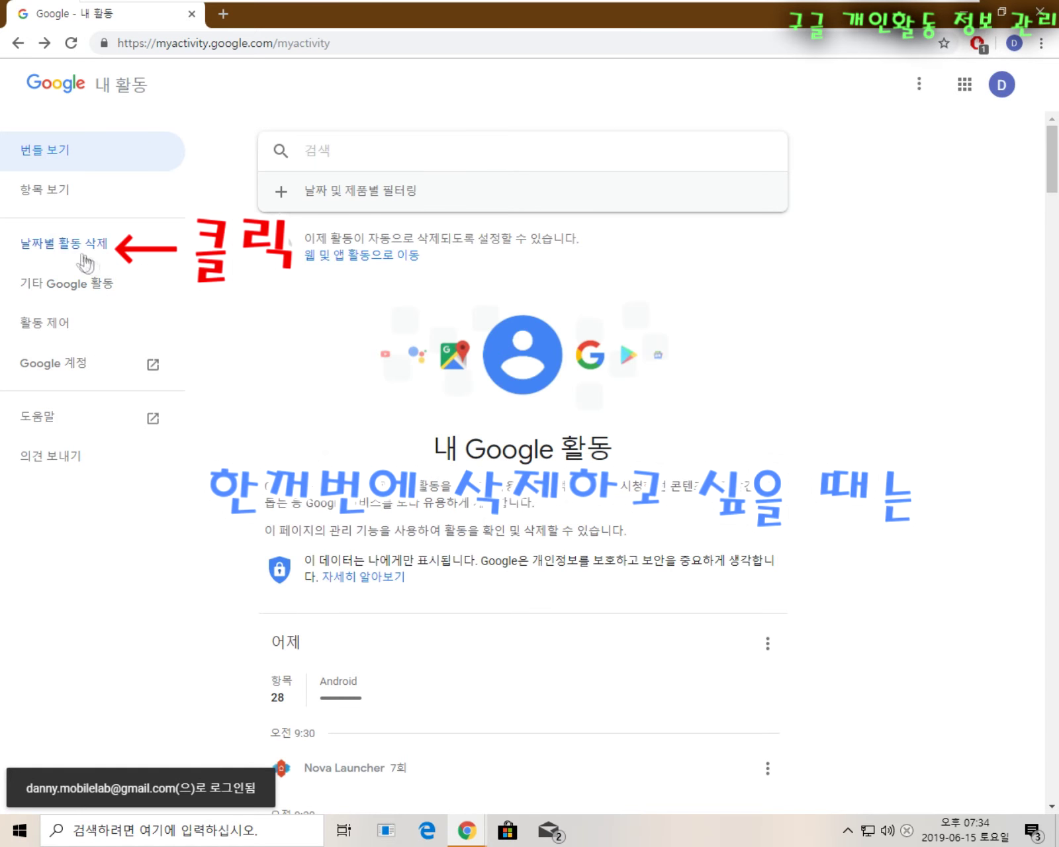
On the 날짜별 활동 삭제 page, set the date-based deletion period to 전체 기간
left_click(63, 245)
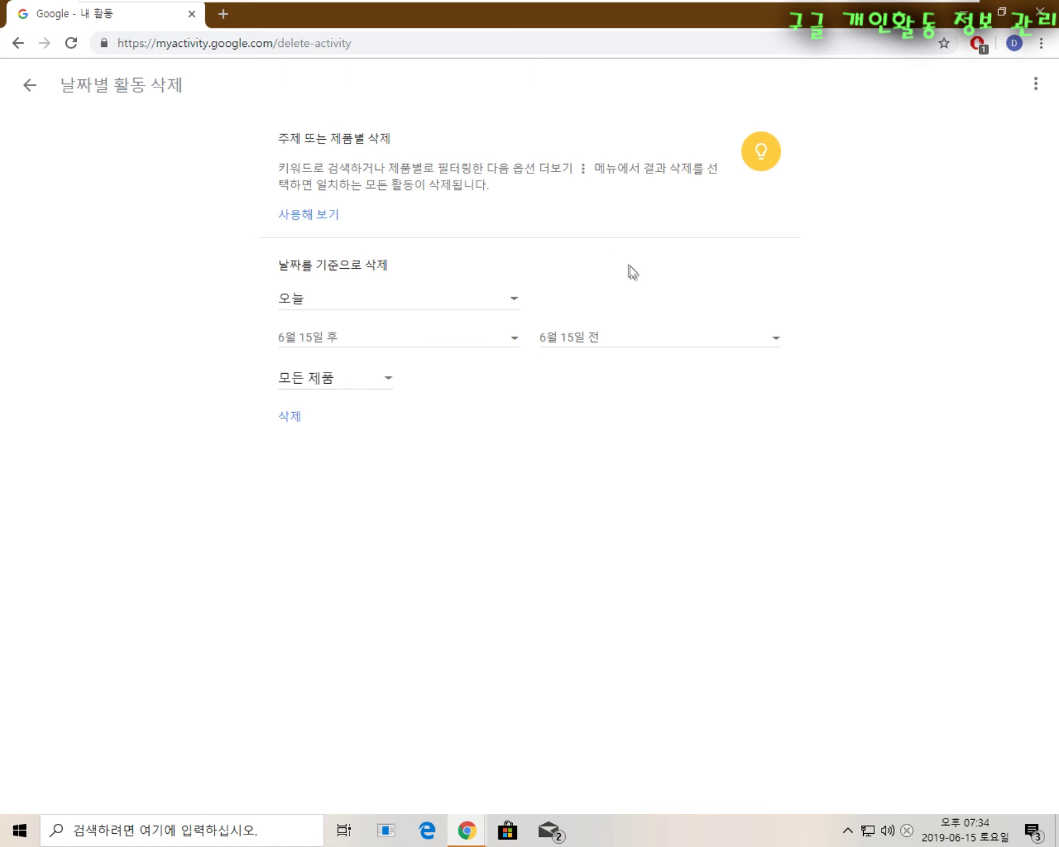
left_click(397, 313)
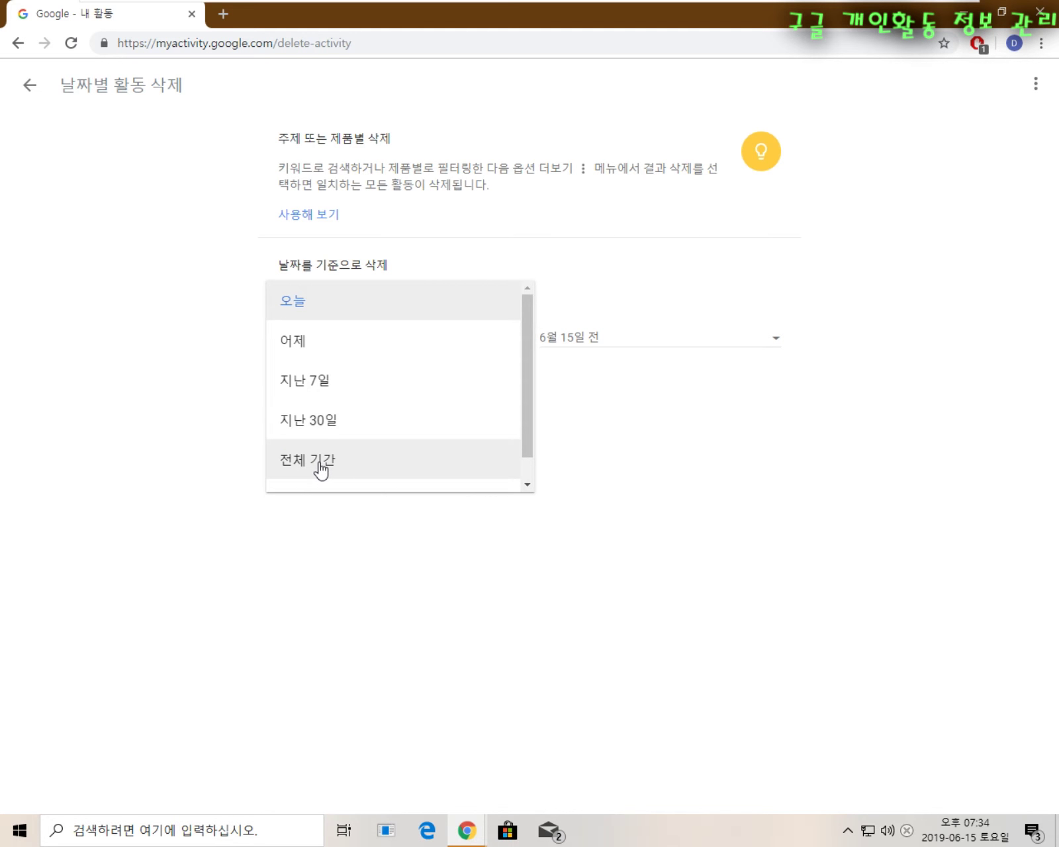
left_click(295, 306)
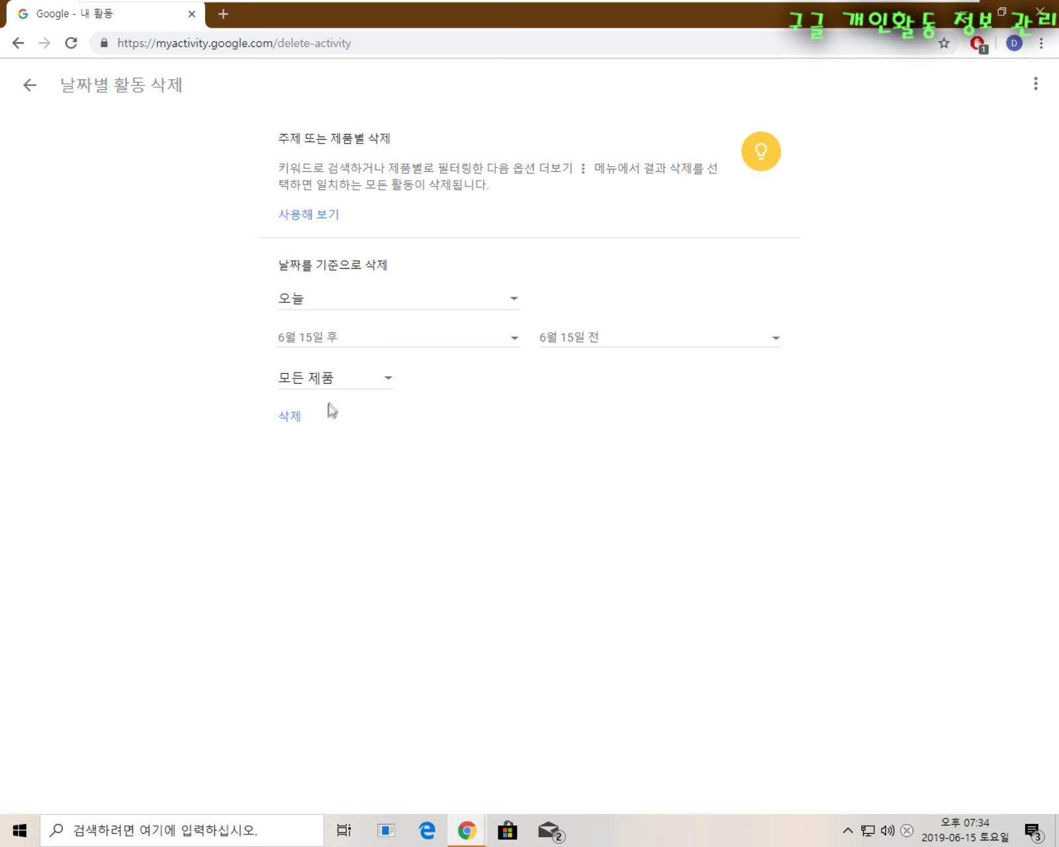
left_click(334, 308)
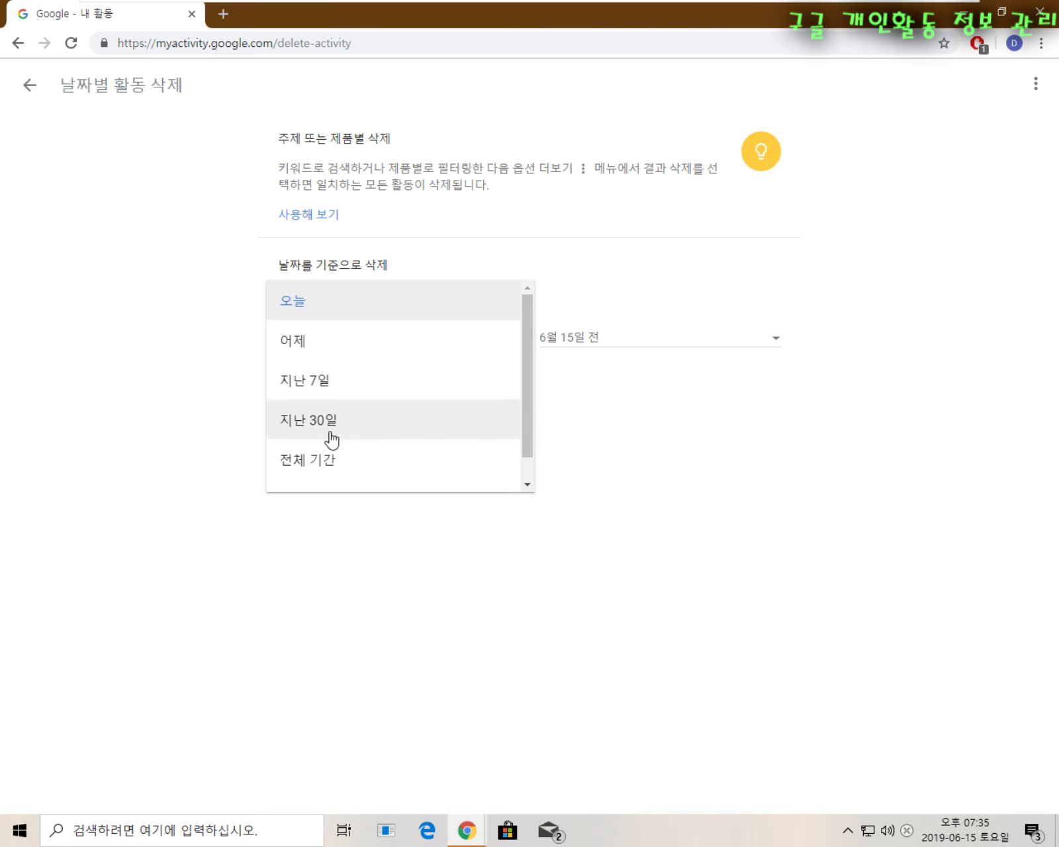
scroll(444, 410, "down", 1)
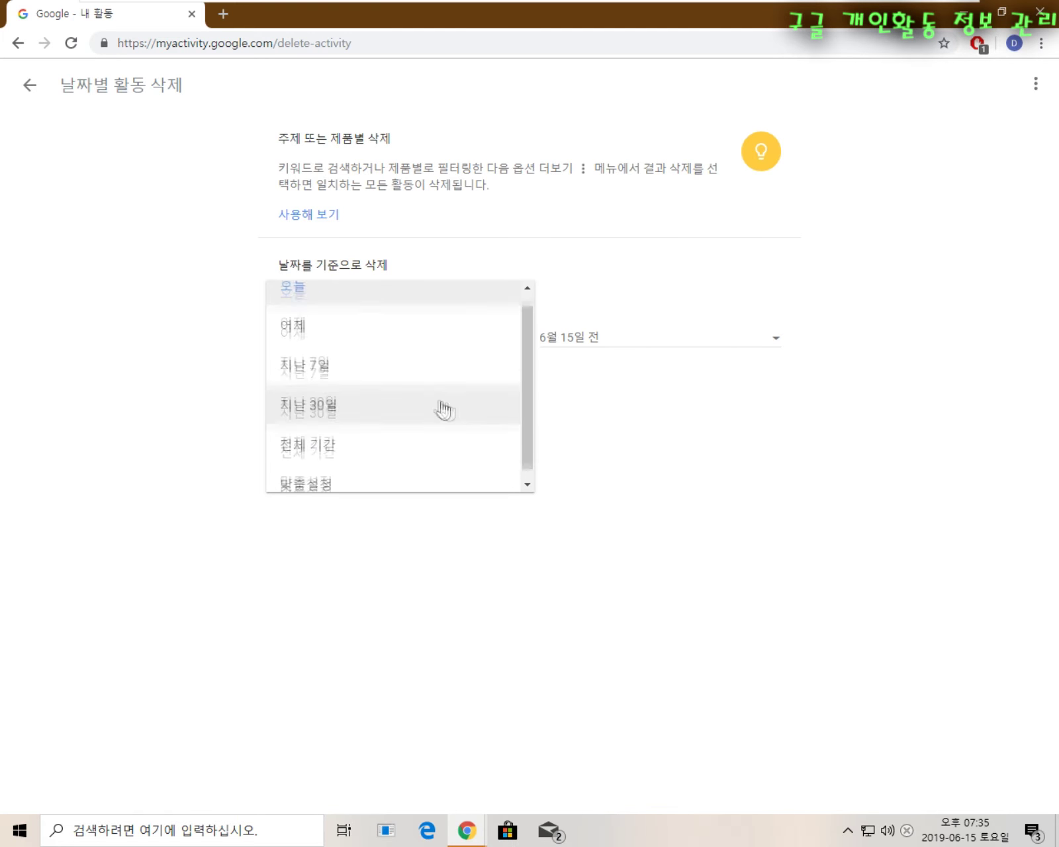
left_click(310, 441)
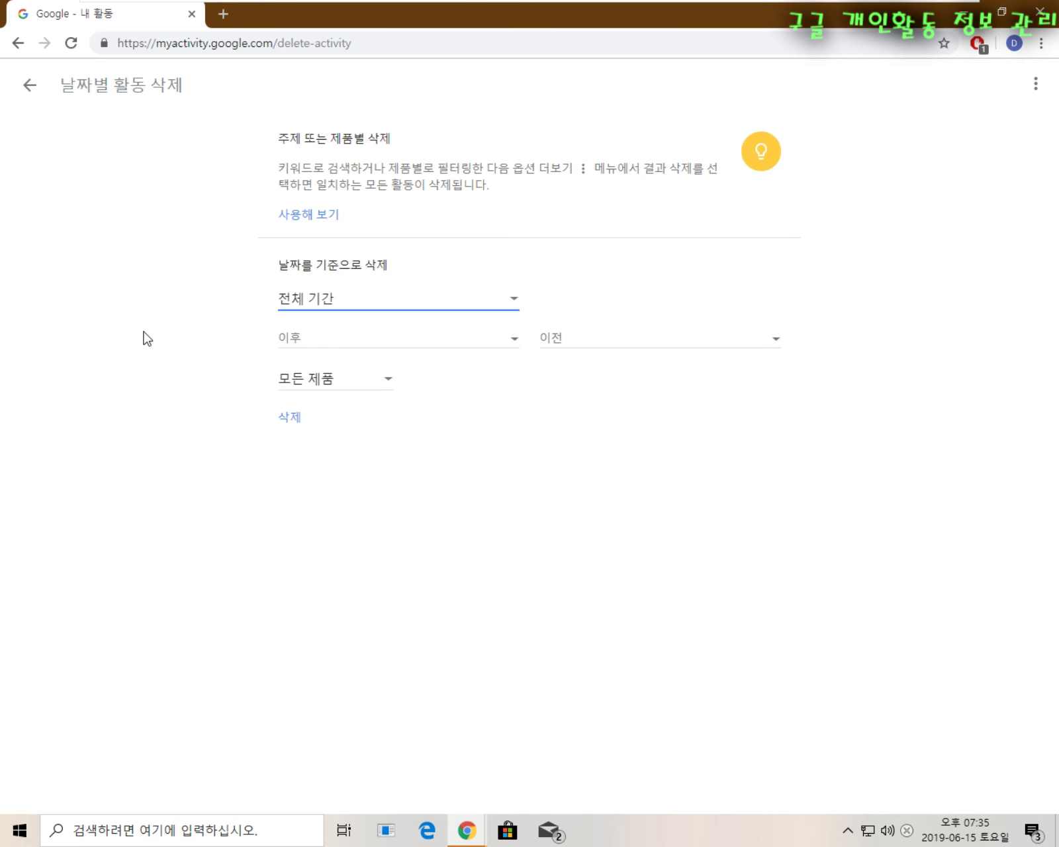
Review the product choices for date-based deletion and keep 모든 제품 selected
left_click(353, 379)
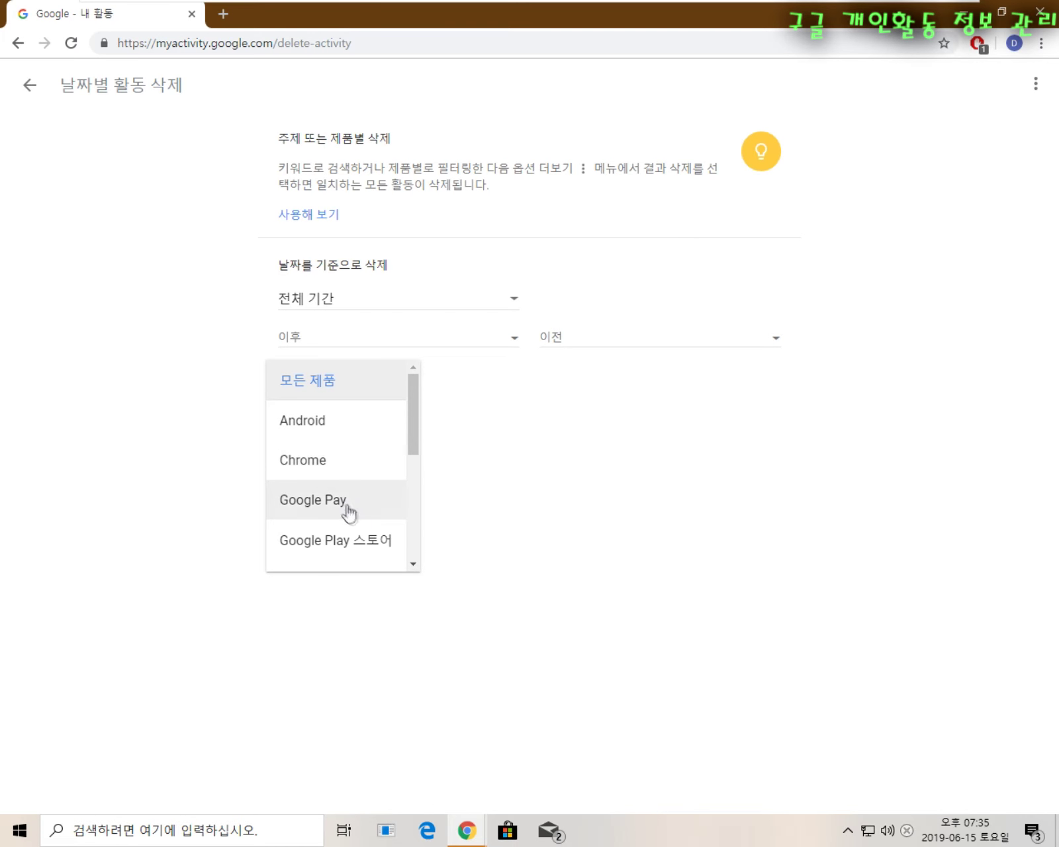
scroll(349, 514, "down", 3)
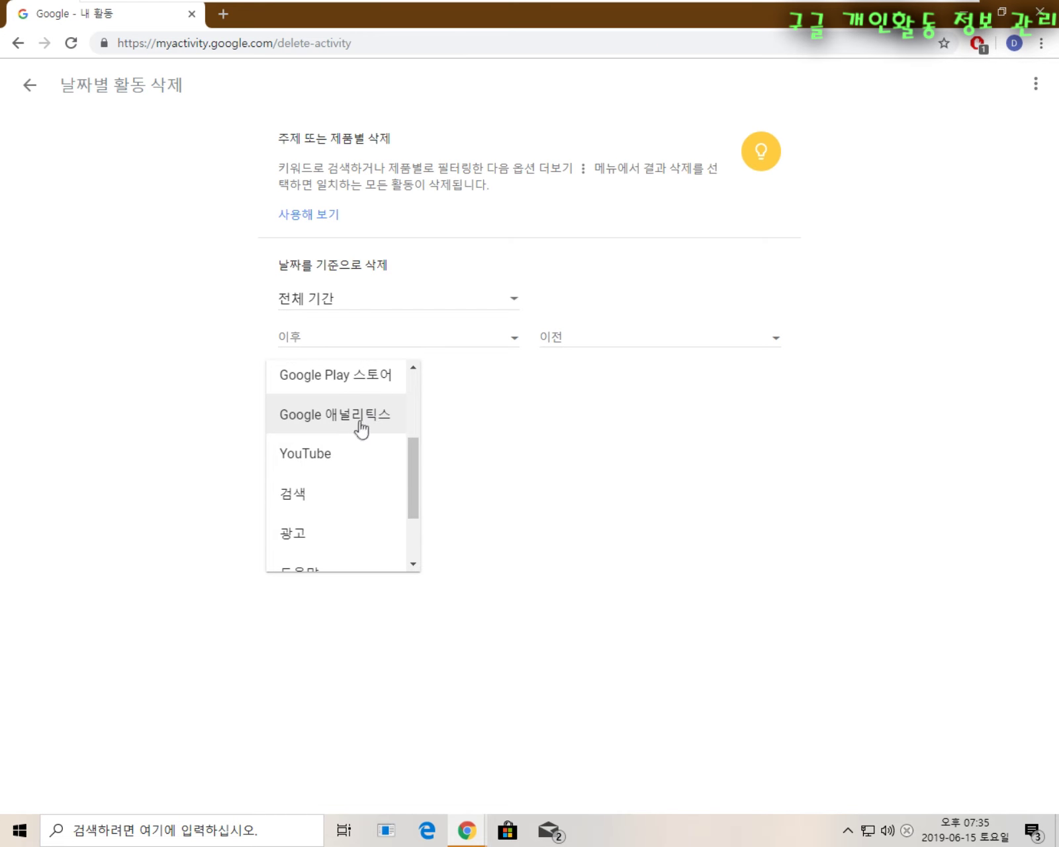
scroll(358, 450, "down", 3)
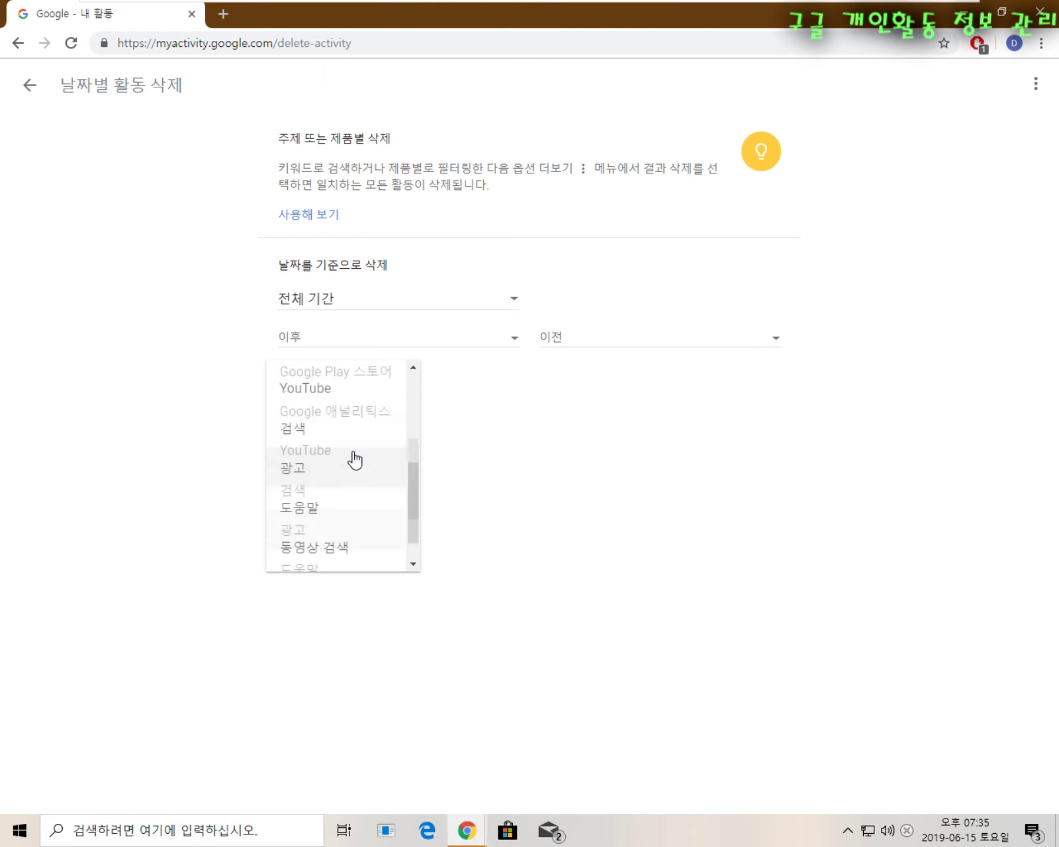
scroll(356, 460, "up", 10)
left_click(354, 397)
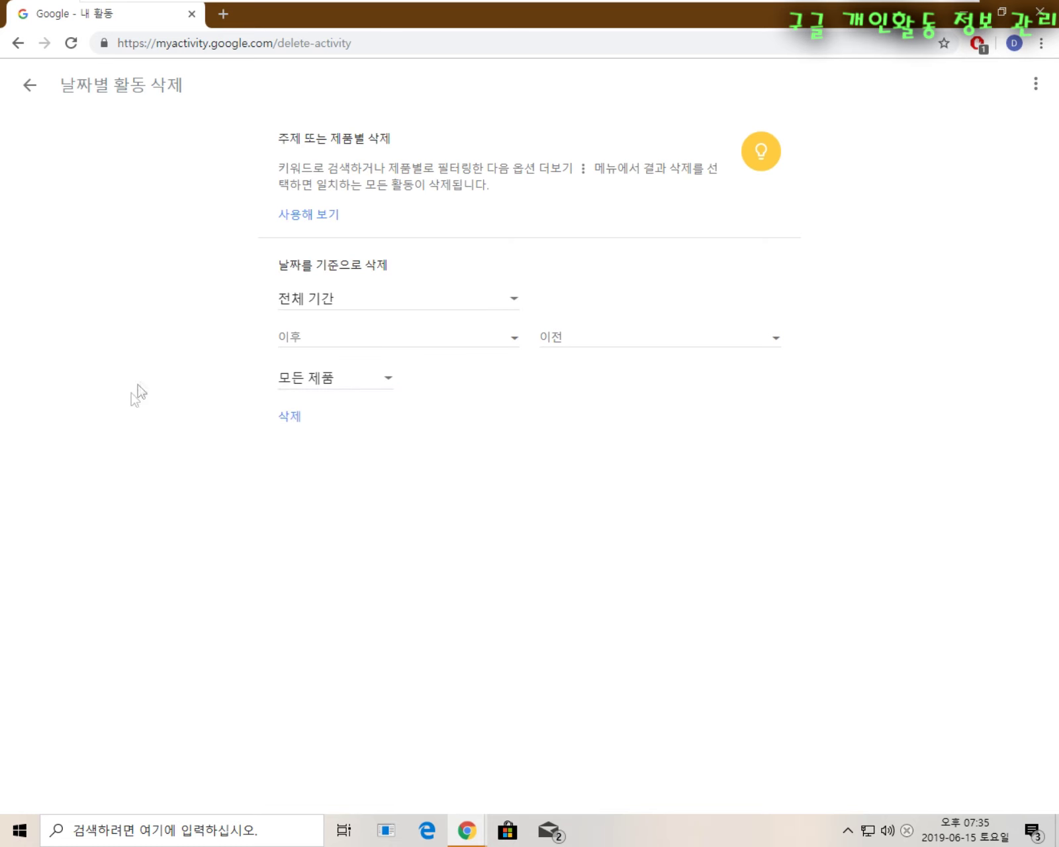
Delete all activity for 전체 기간 and 모든 제품, confirm the permanent removal, and dismiss the activity controls notice
left_click(289, 418)
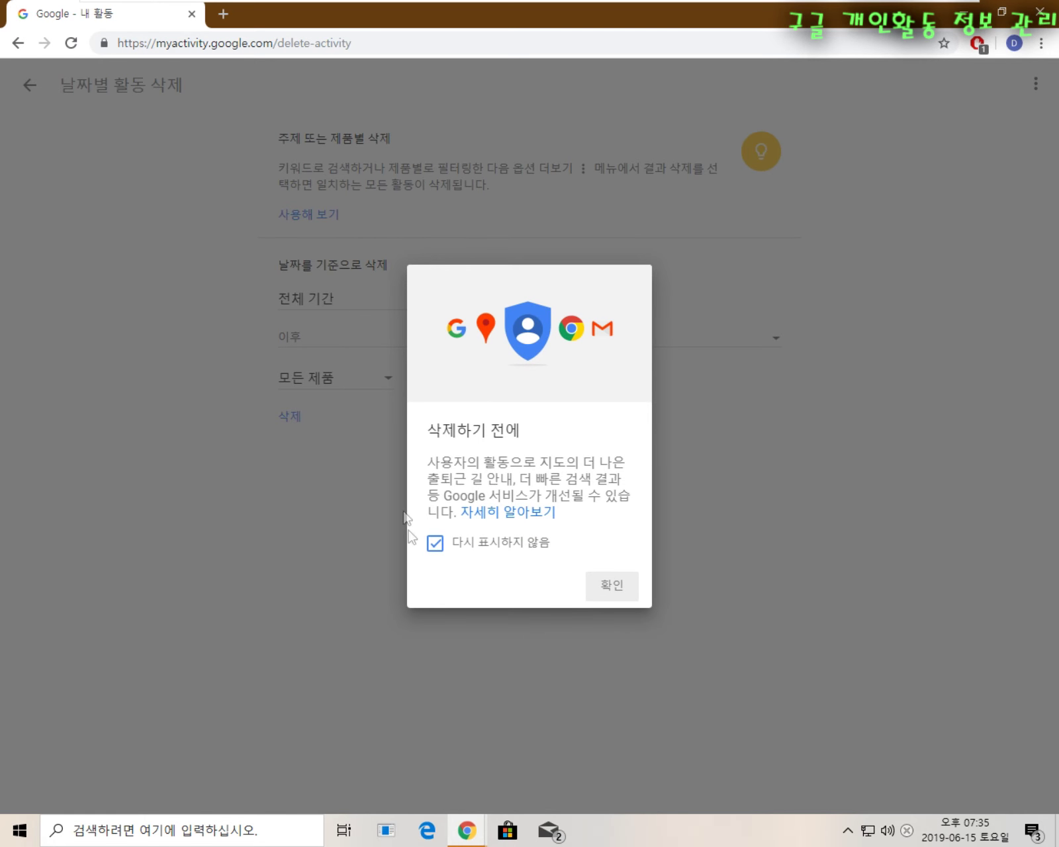
left_click(612, 596)
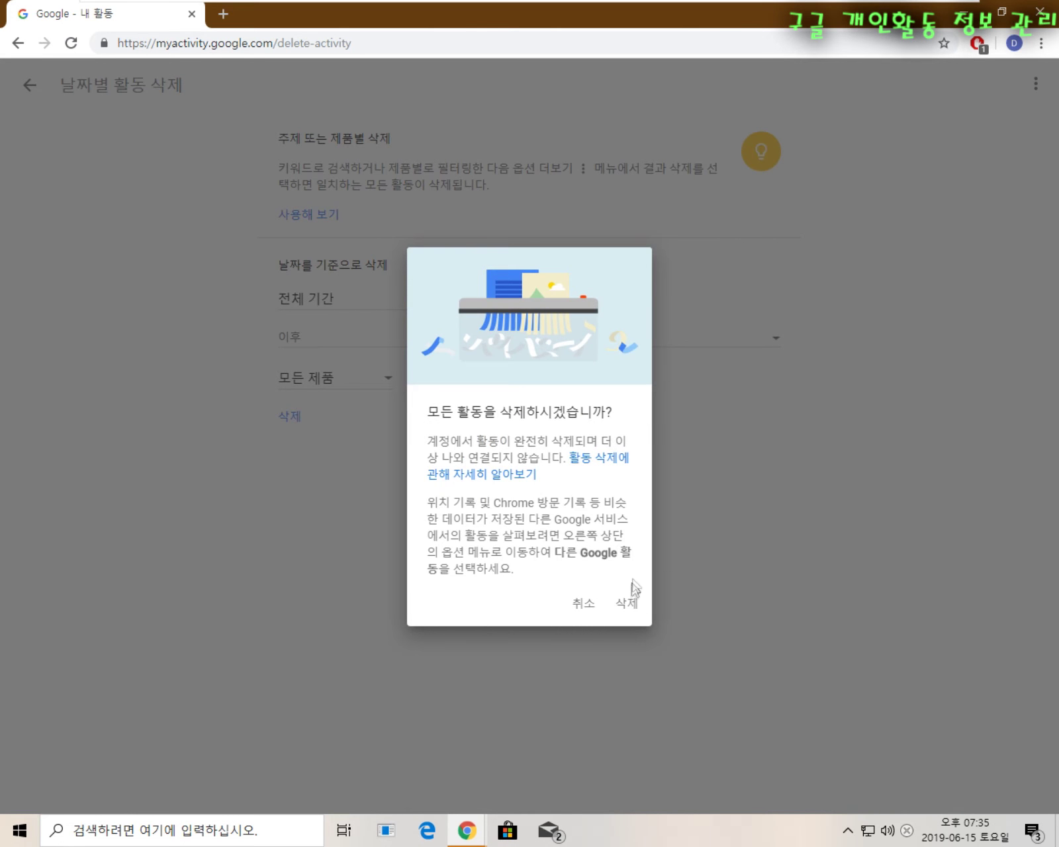
left_click(626, 605)
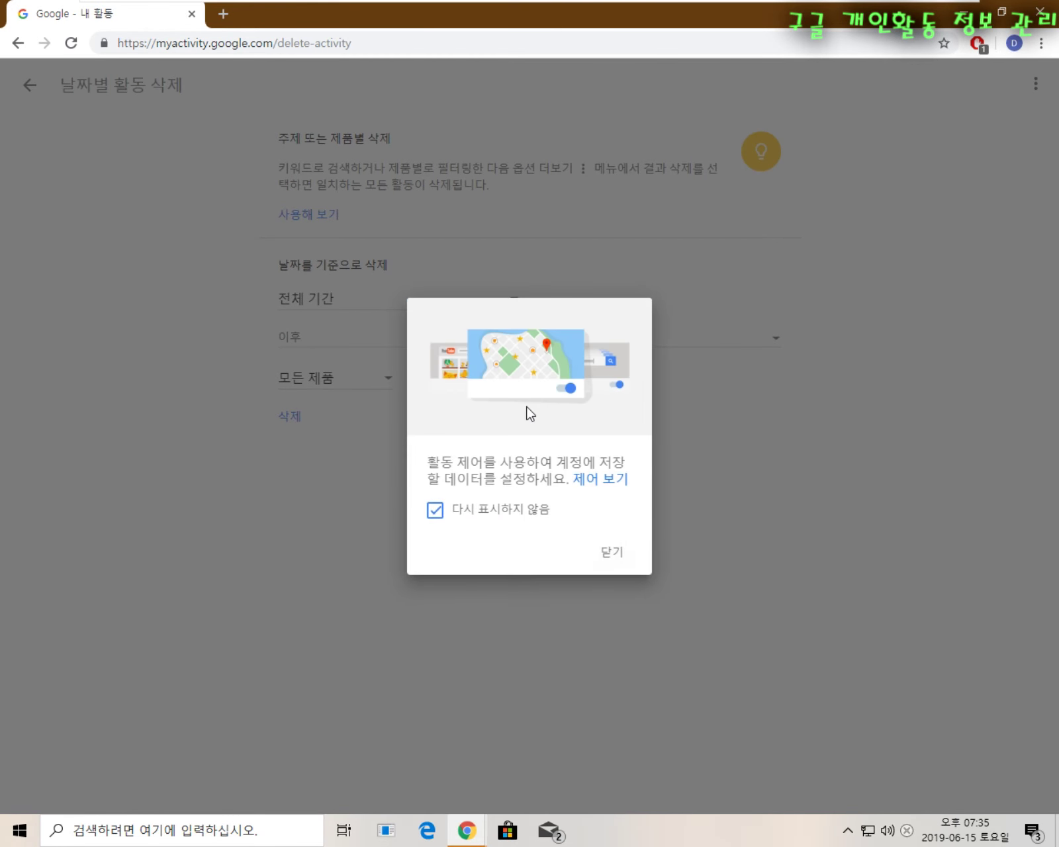
left_click(405, 467)
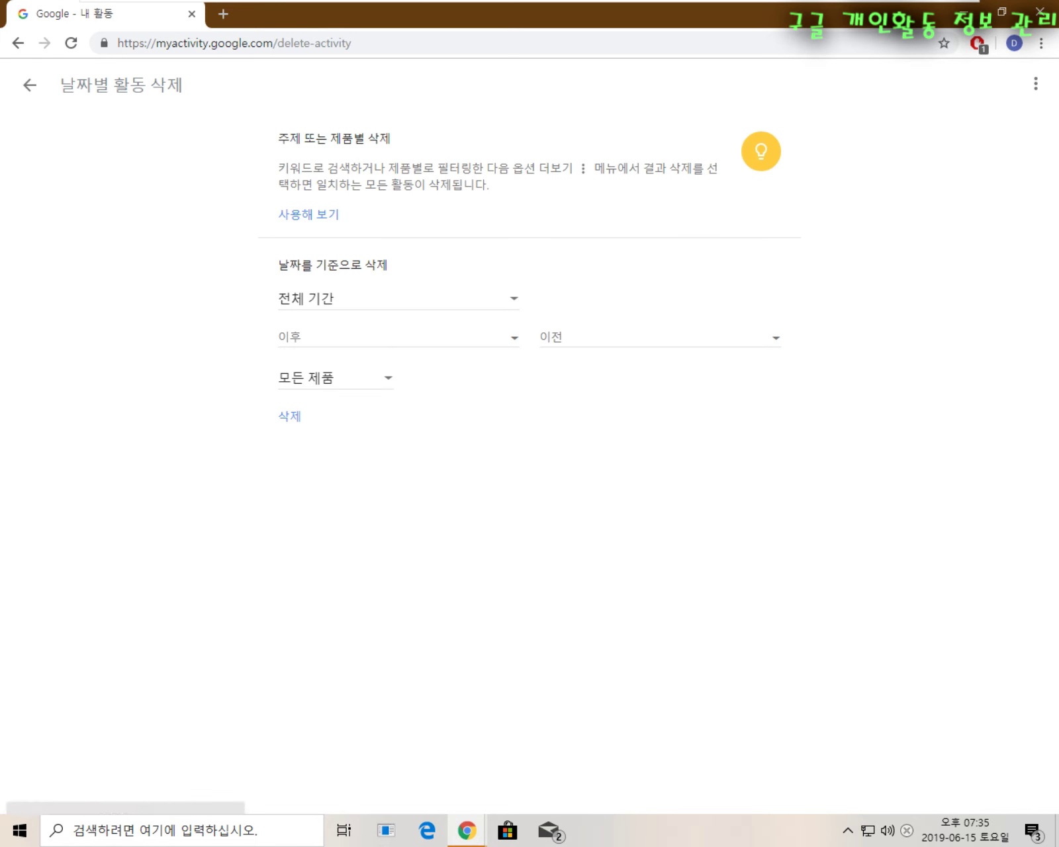
Return to the 내 활동 page and check whether any activity records remain
left_click(30, 85)
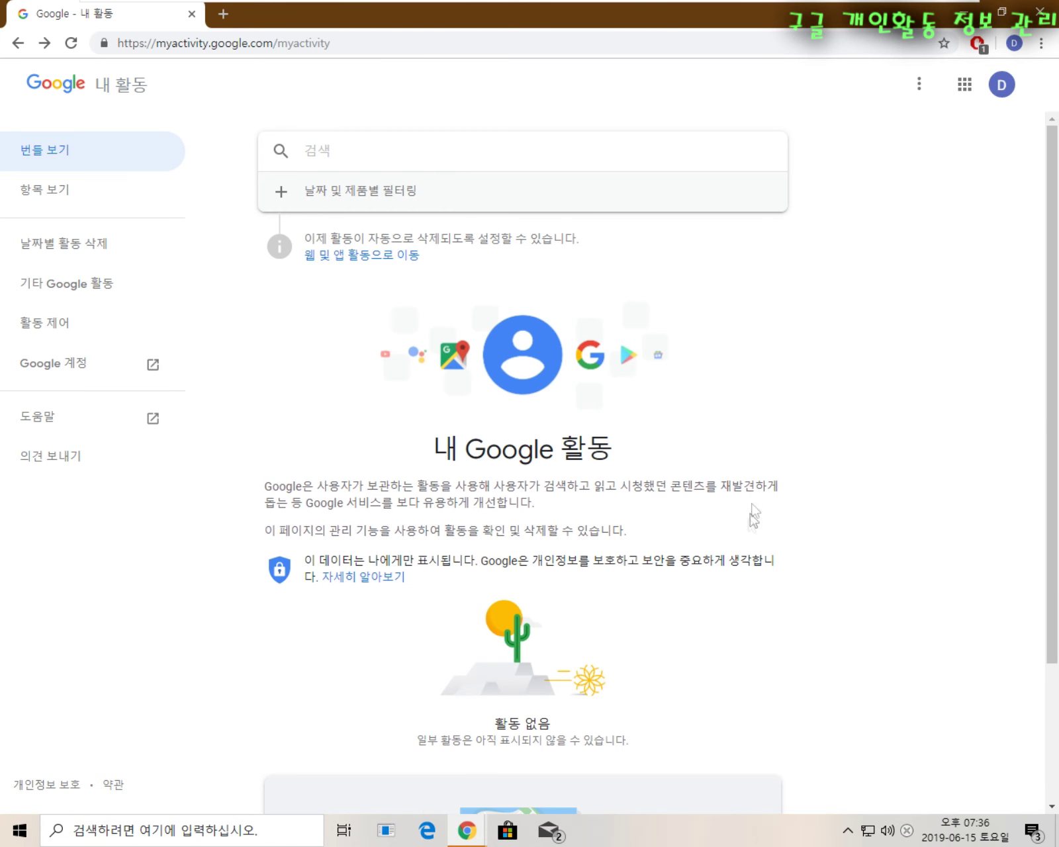
scroll(755, 516, "down", 3)
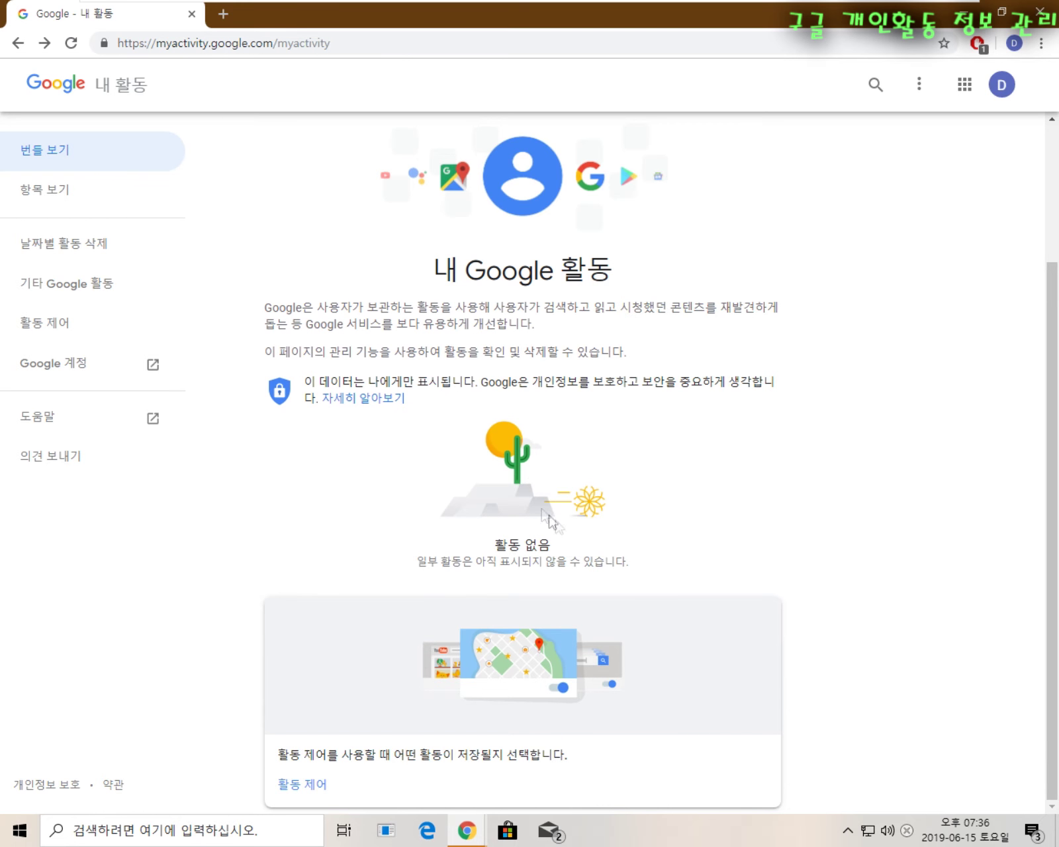
scroll(638, 513, "up", 3)
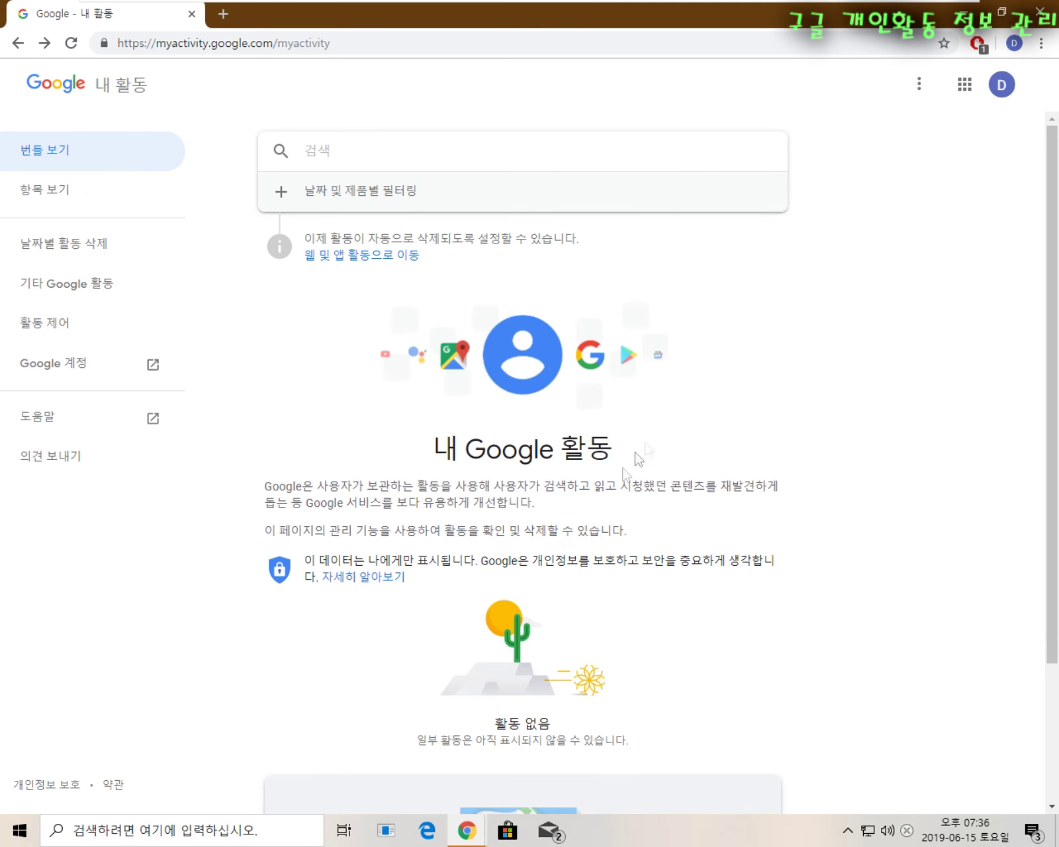
scroll(649, 450, "down", 4)
scroll(648, 450, "up", 4)
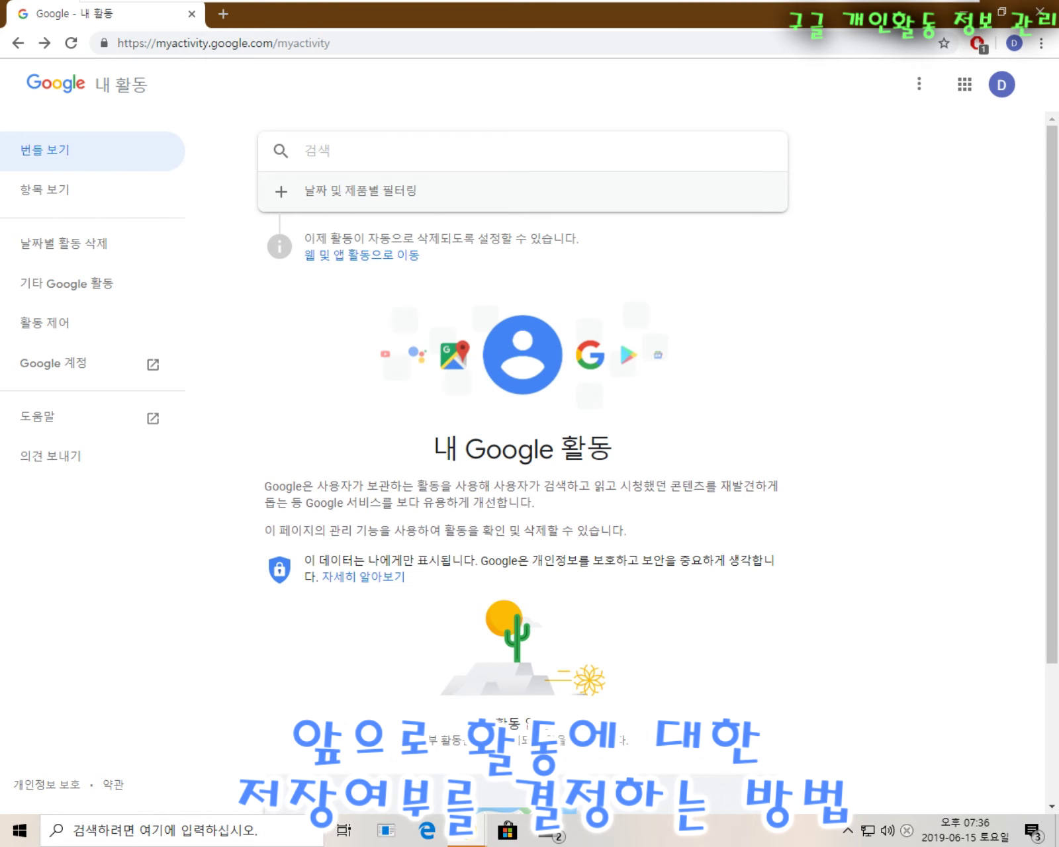
Open the 활동 제어 page and examine the 웹 및 앱 활동 setting
left_click(59, 322)
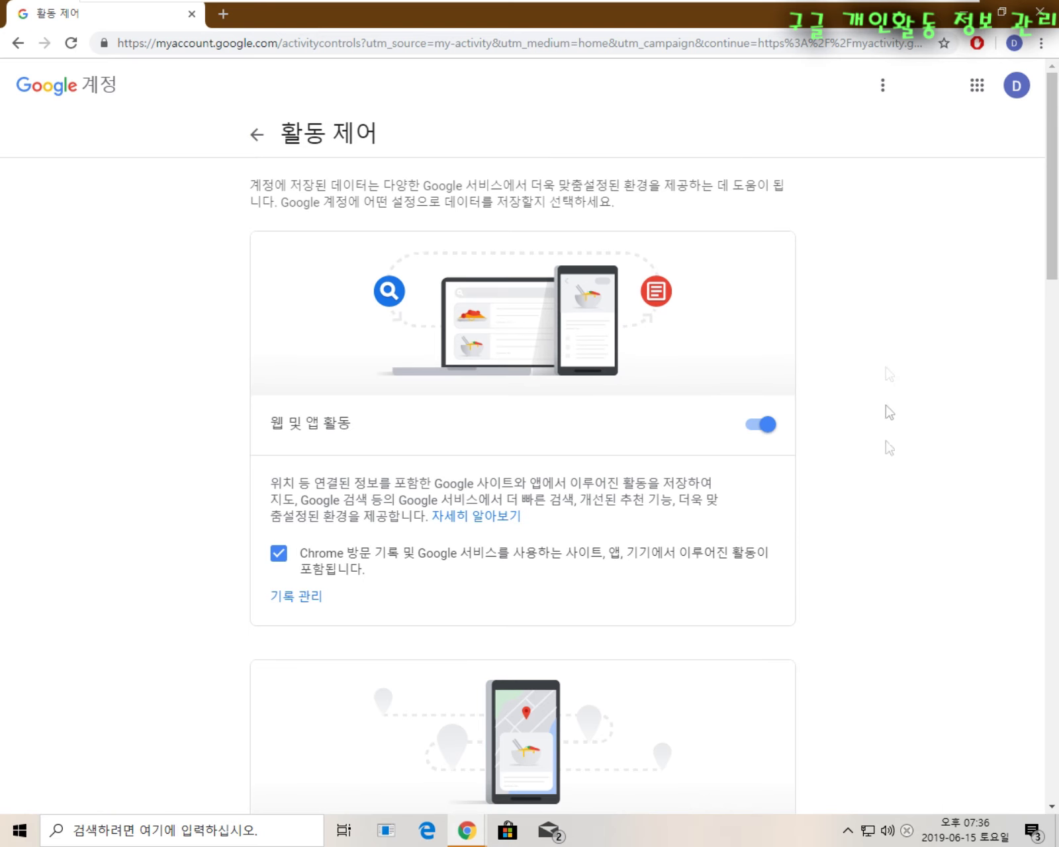
scroll(792, 549, "down", 1)
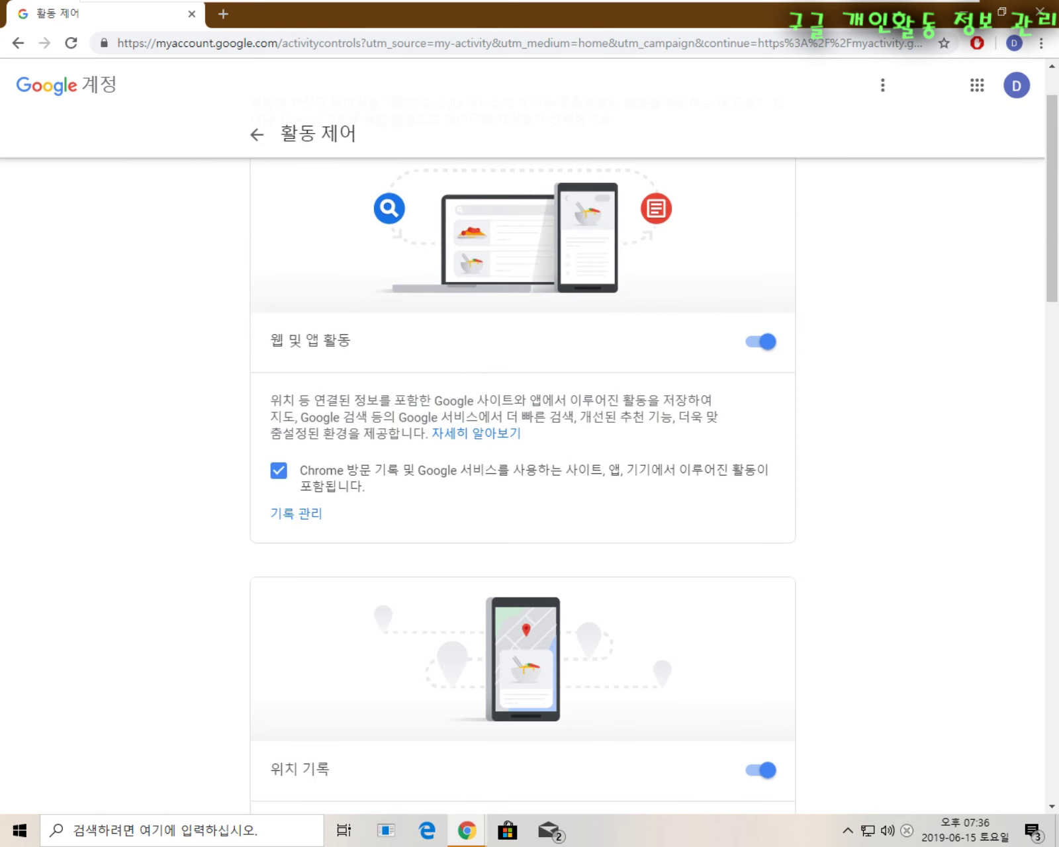
left_click_drag(306, 341, 433, 362)
left_click(437, 364)
scroll(671, 610, "up", 1)
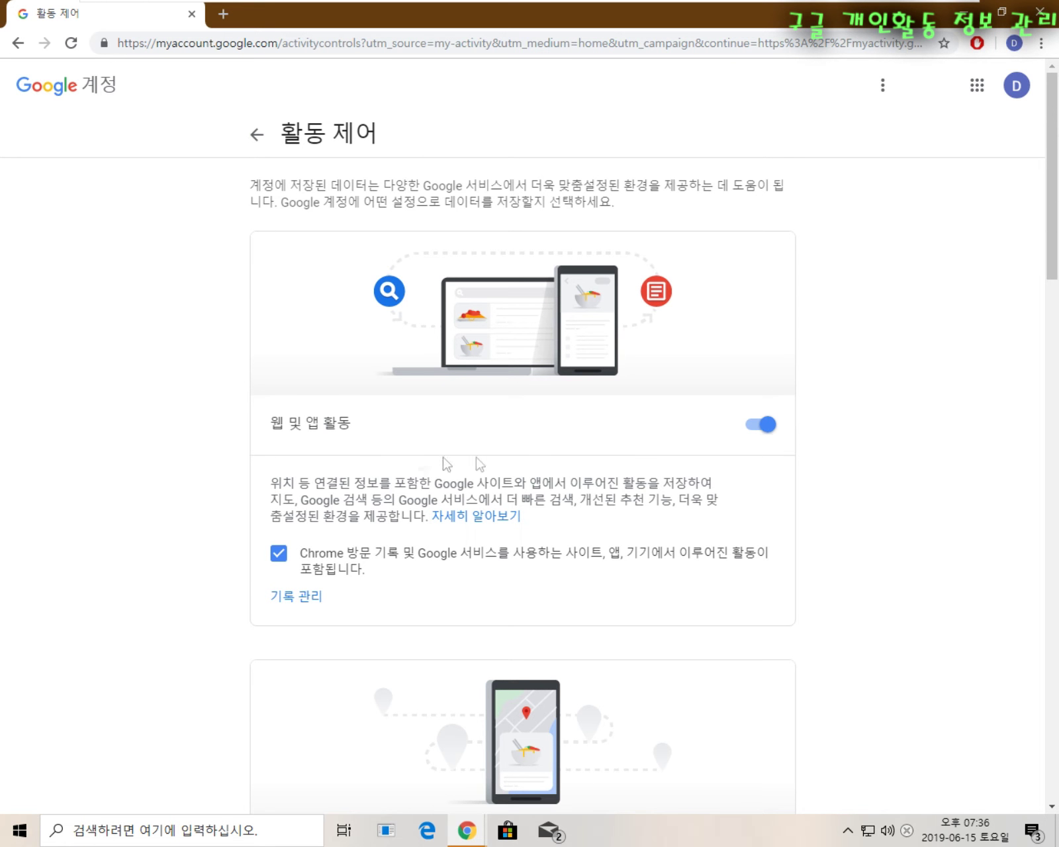
triple_click(374, 429)
left_click(389, 440)
left_click_drag(287, 424, 337, 424)
left_click(425, 438)
triple_click(397, 433)
left_click(497, 434)
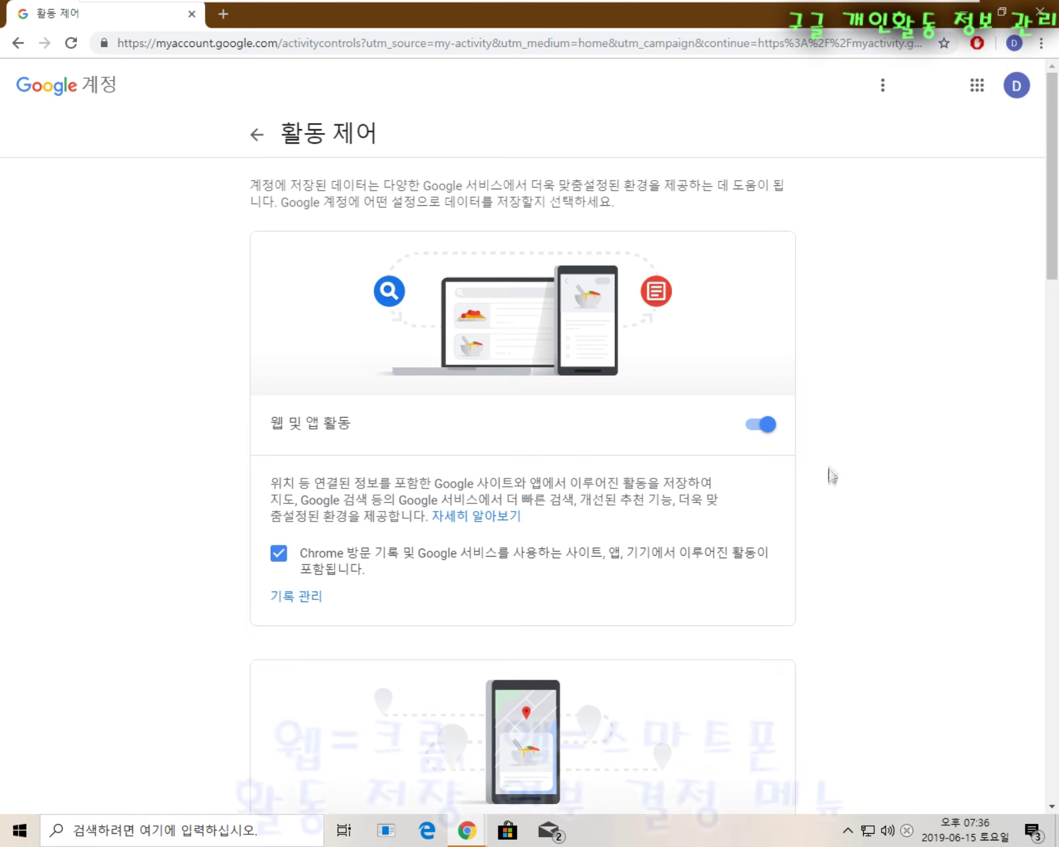
Pause 웹 및 앱 활동 and 위치 기록, confirming 일시중지 for each
left_click(765, 427)
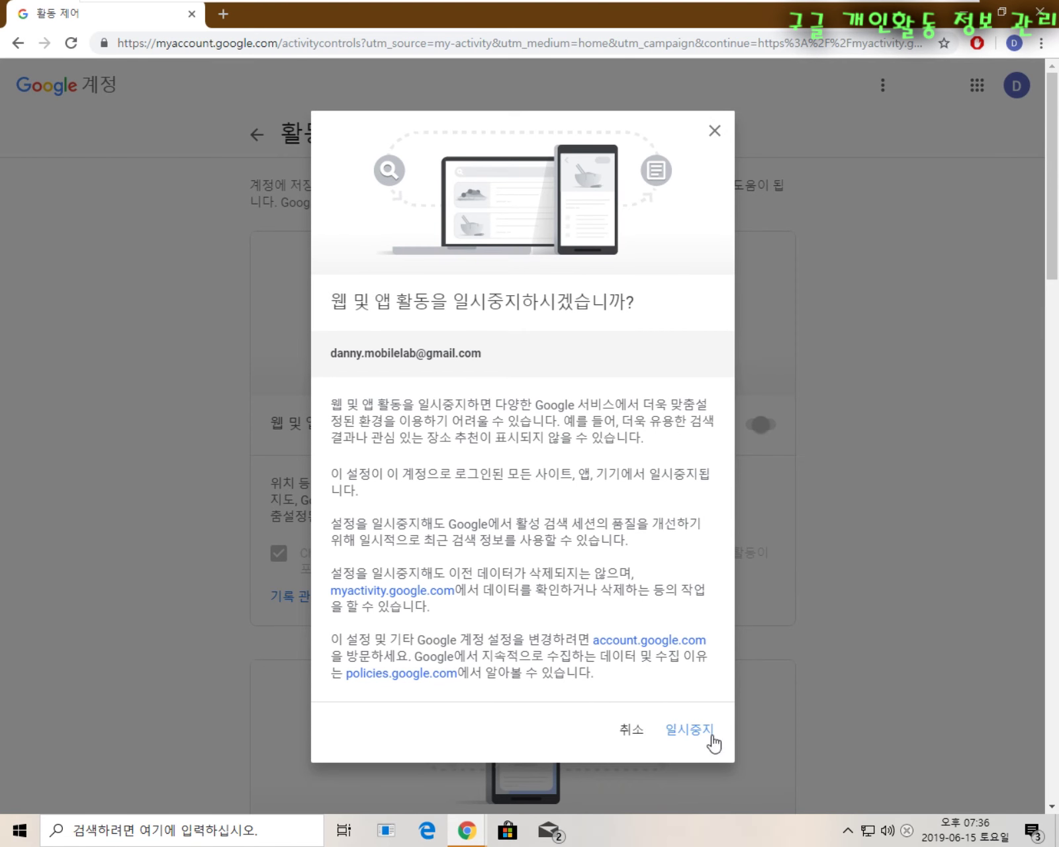
left_click(688, 732)
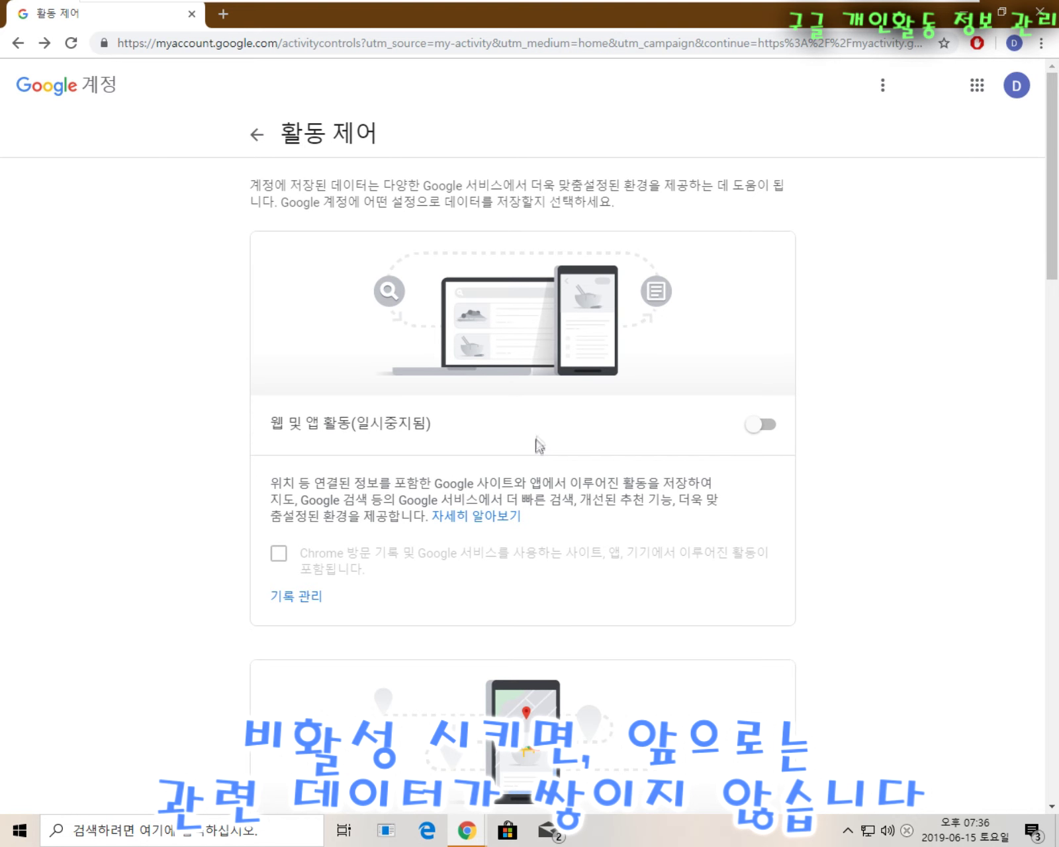
scroll(556, 433, "down", 5)
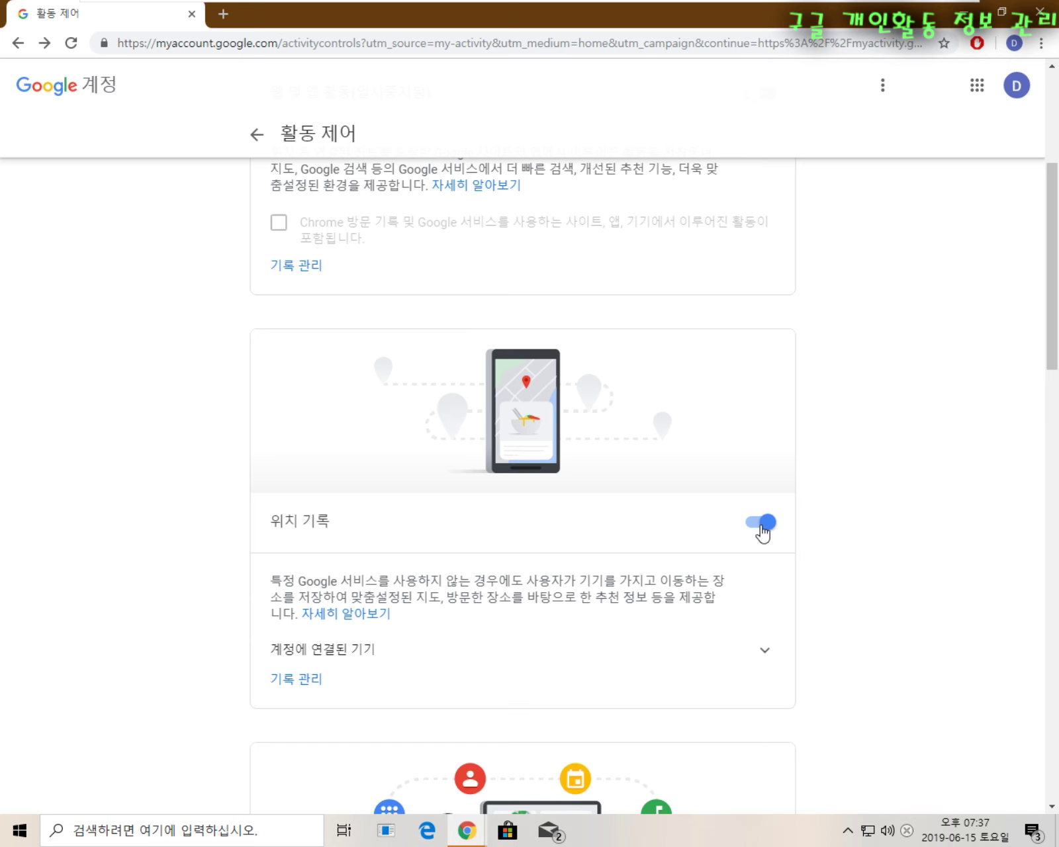
left_click(763, 523)
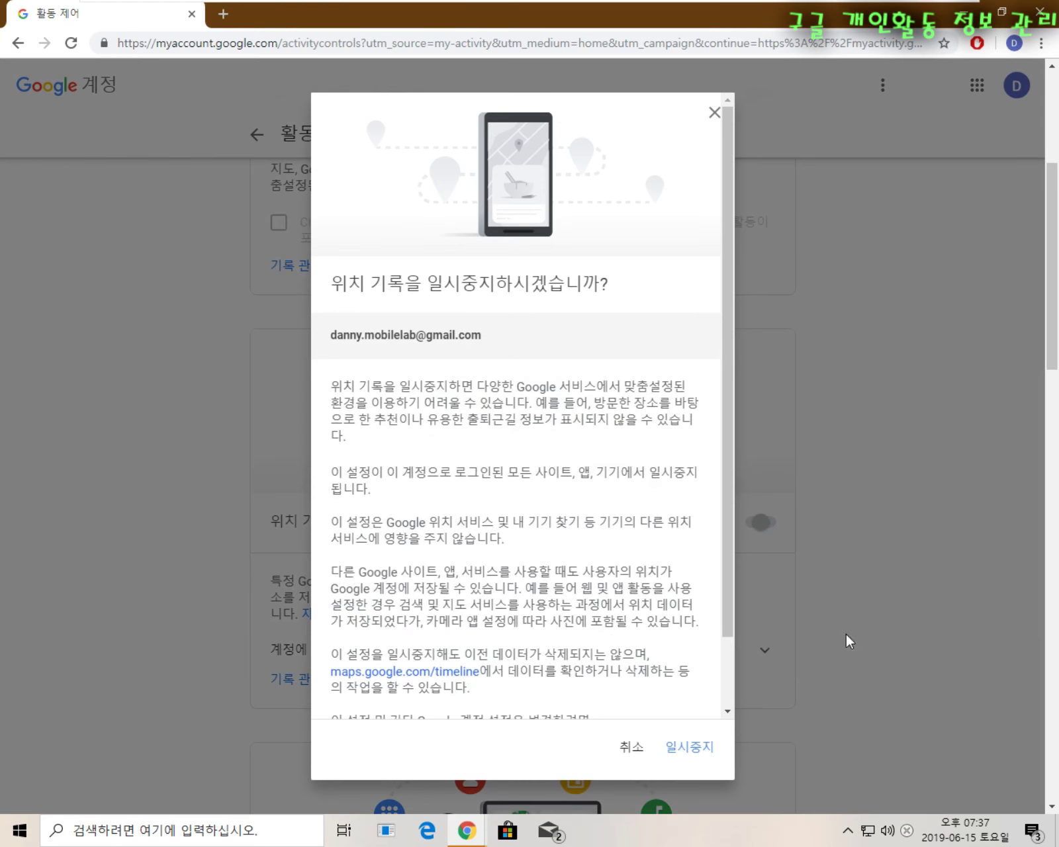
left_click(691, 748)
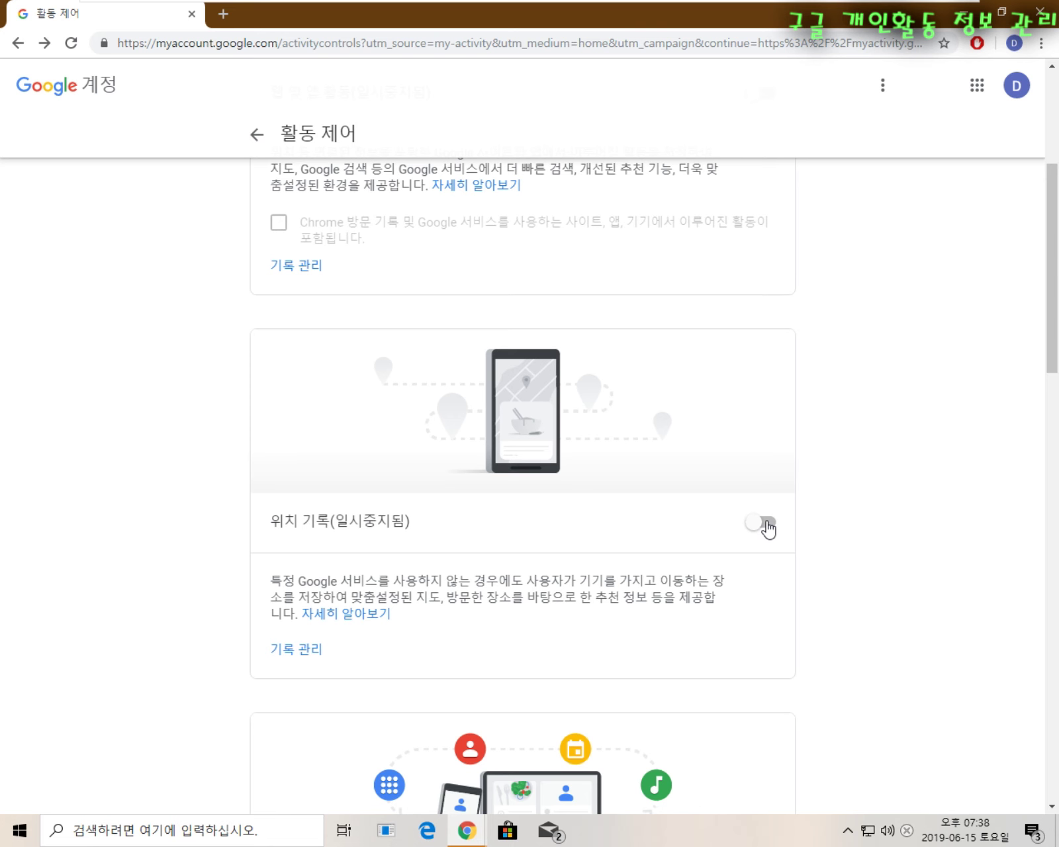
Review the remaining activity controls: 기기 정보, 음성 및 오디오 활동, YouTube 검색 기록 and YouTube 시청 기록
scroll(675, 537, "down", 6)
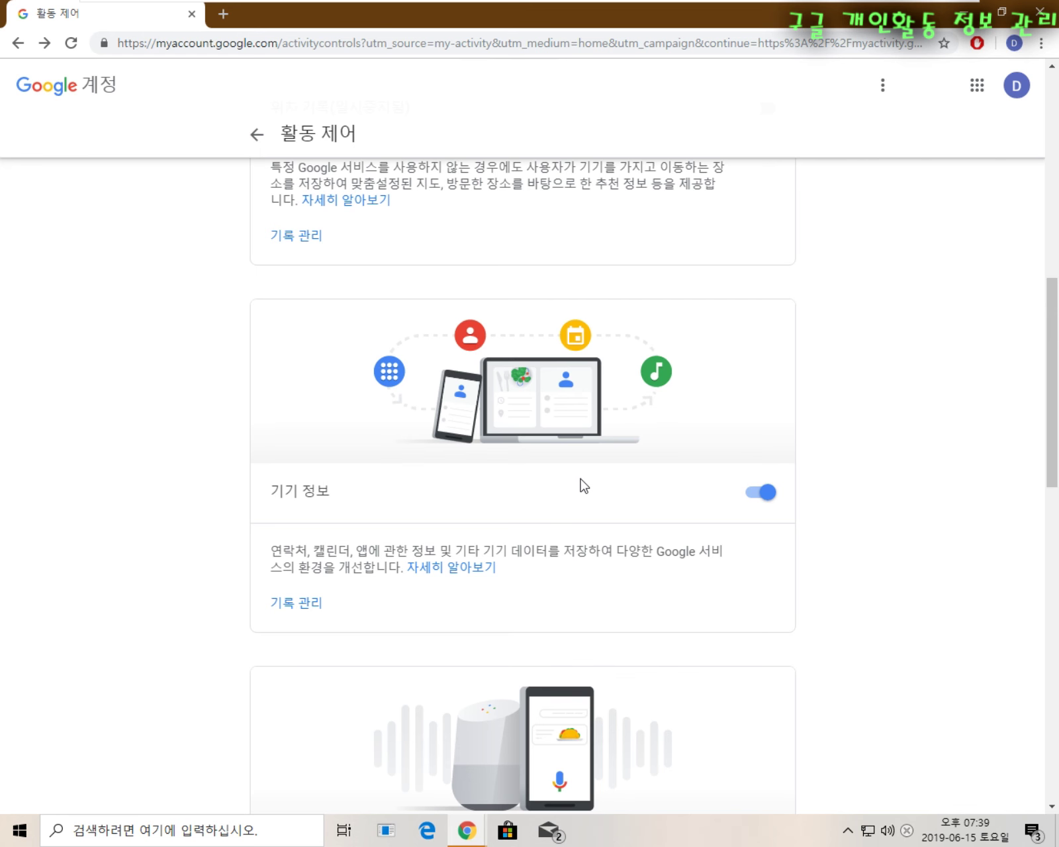
scroll(696, 414, "down", 1)
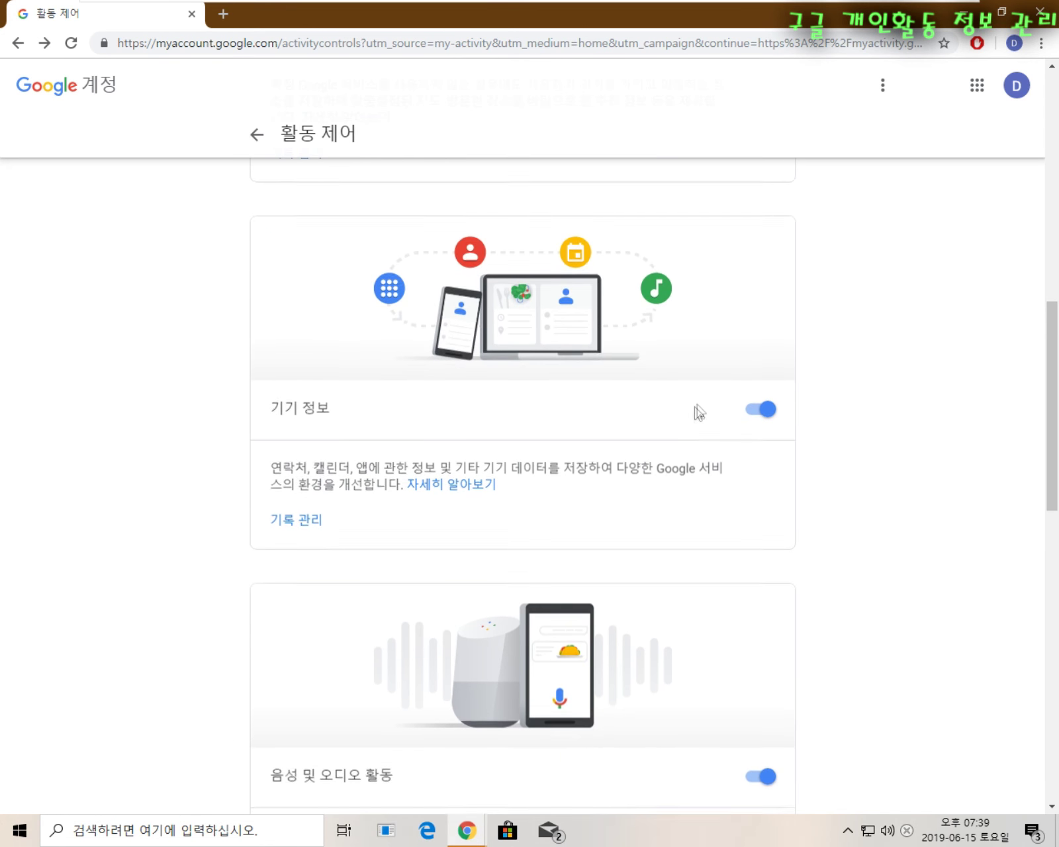
scroll(696, 413, "down", 4)
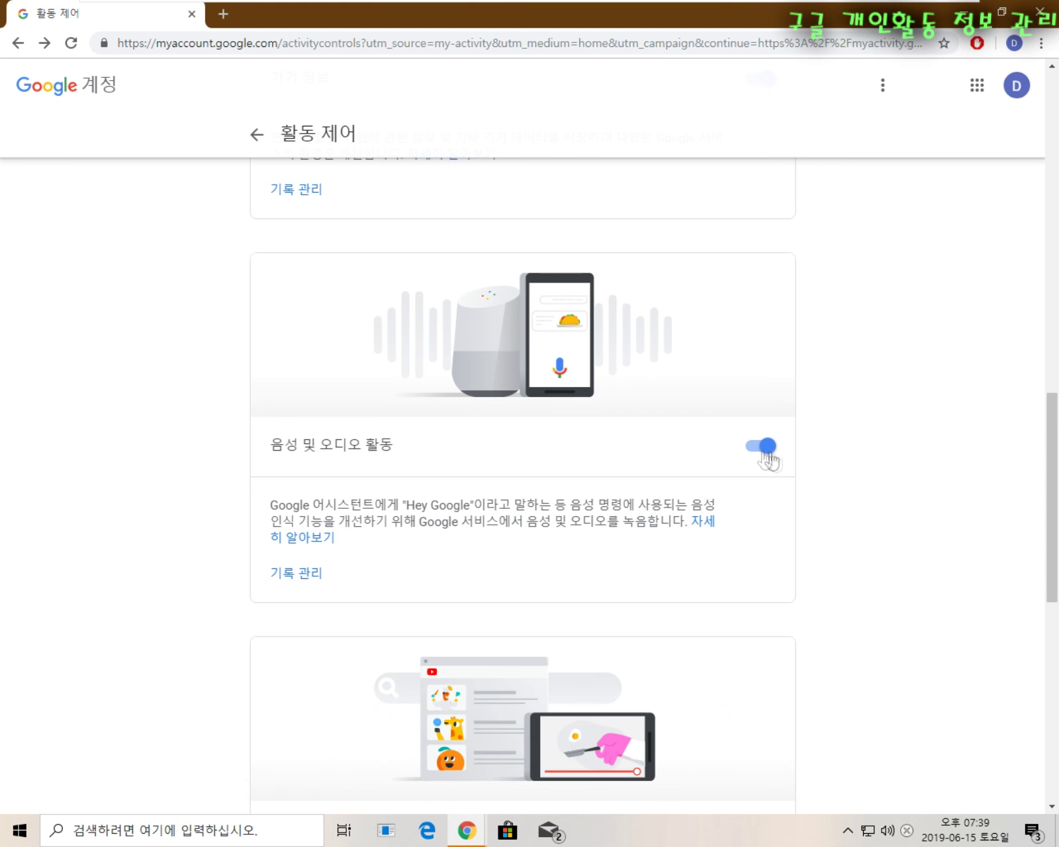
scroll(742, 443, "down", 5)
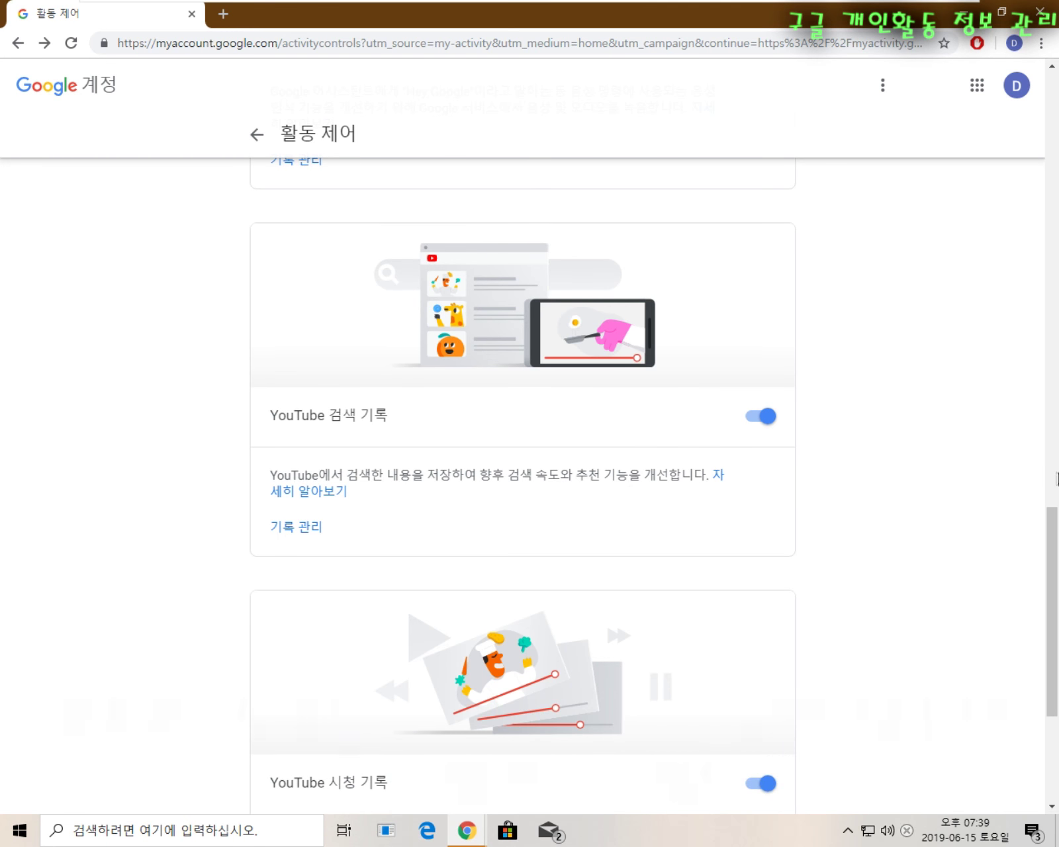
scroll(523, 427, "down", 5)
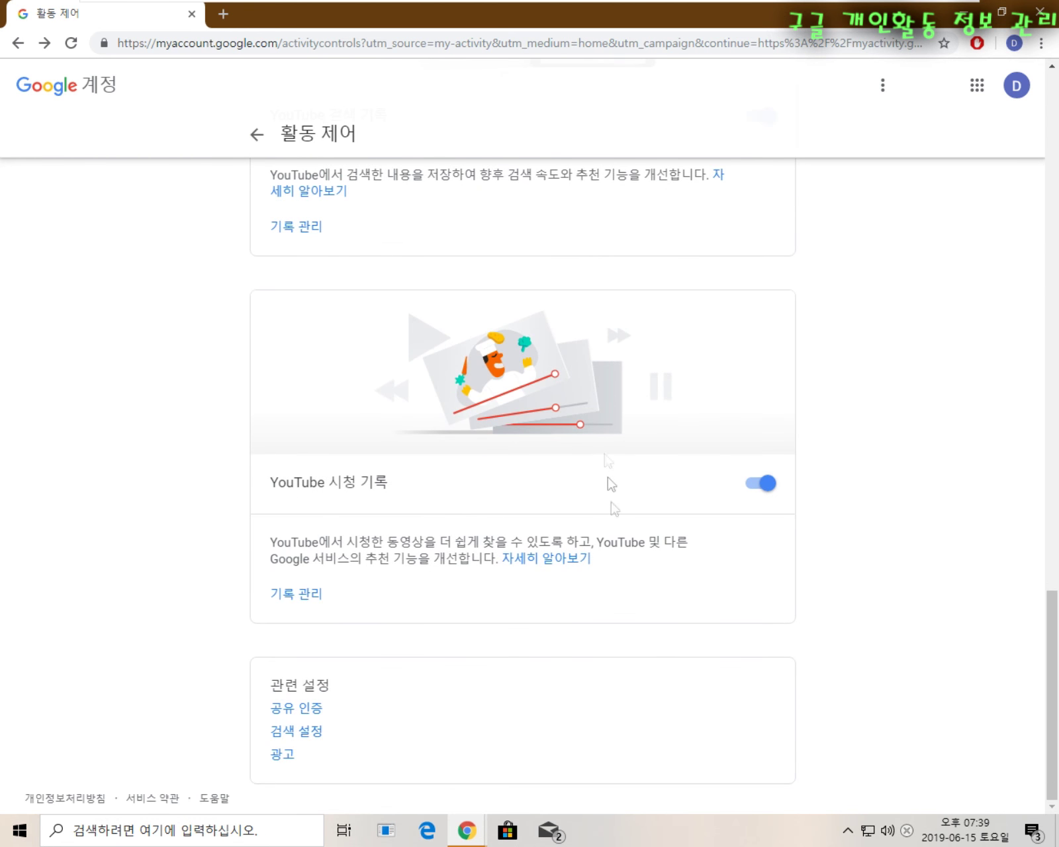
Turn 웹 및 앱 활동 and 위치 기록 back on, confirming 사용 for each
scroll(569, 477, "up", 20)
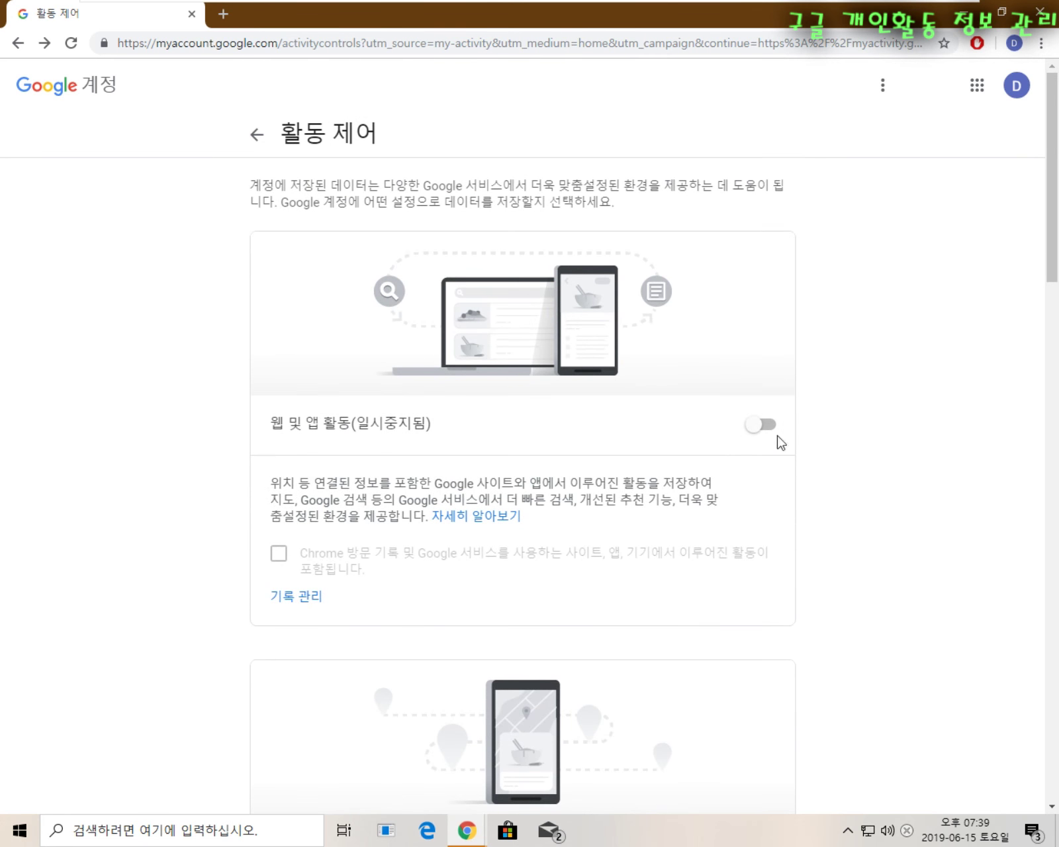
left_click(762, 425)
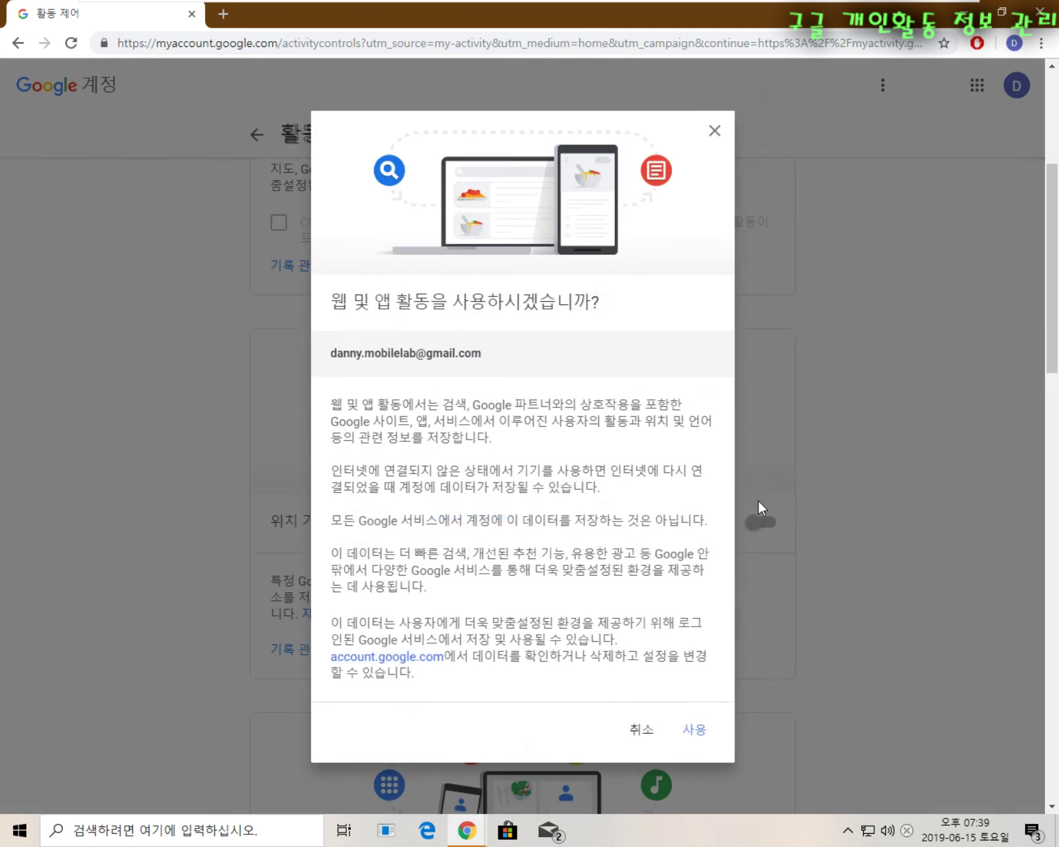
left_click(693, 729)
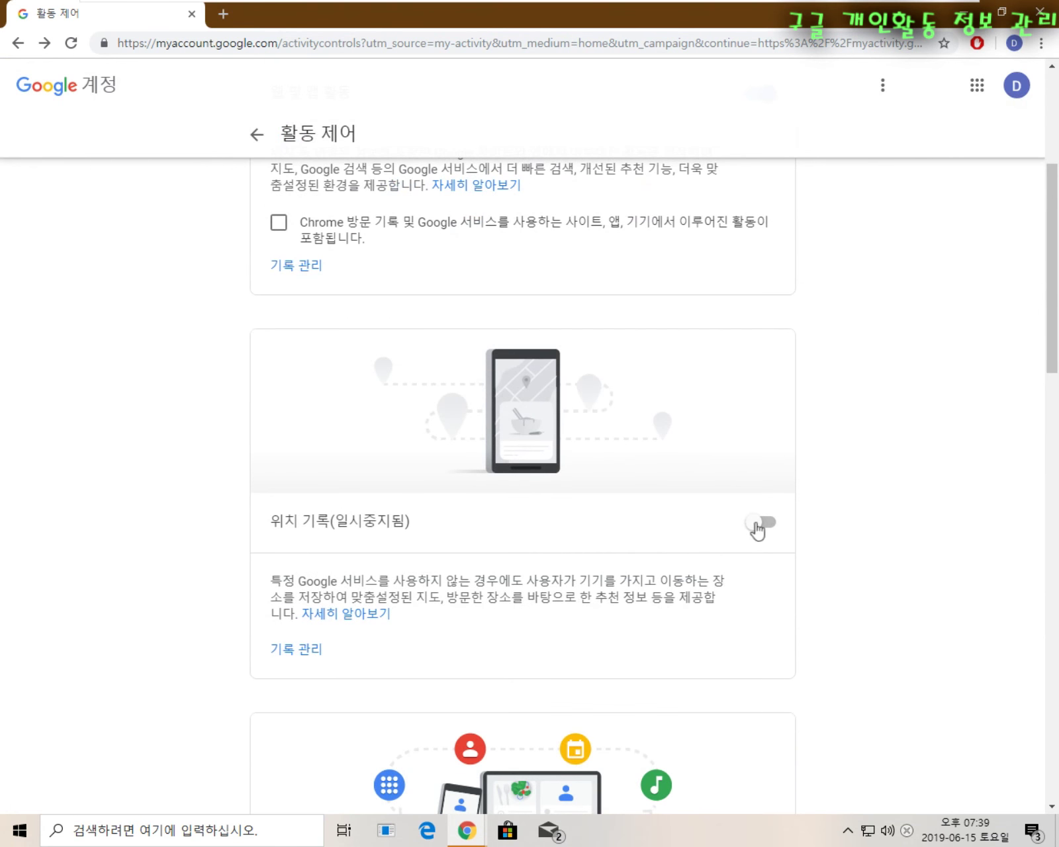
left_click(760, 525)
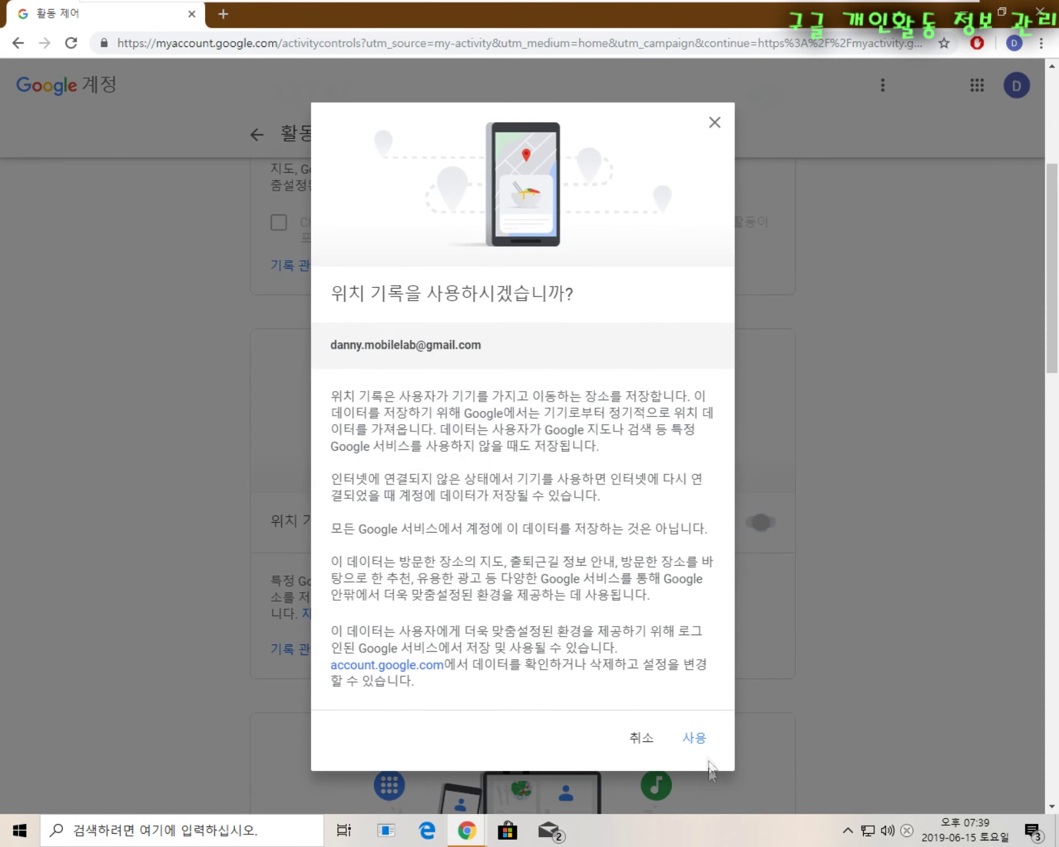
left_click(695, 737)
Look over the other activity controls, return to the 내 활동 page, and read its explanation of how Google uses saved activity
scroll(787, 544, "down", 5)
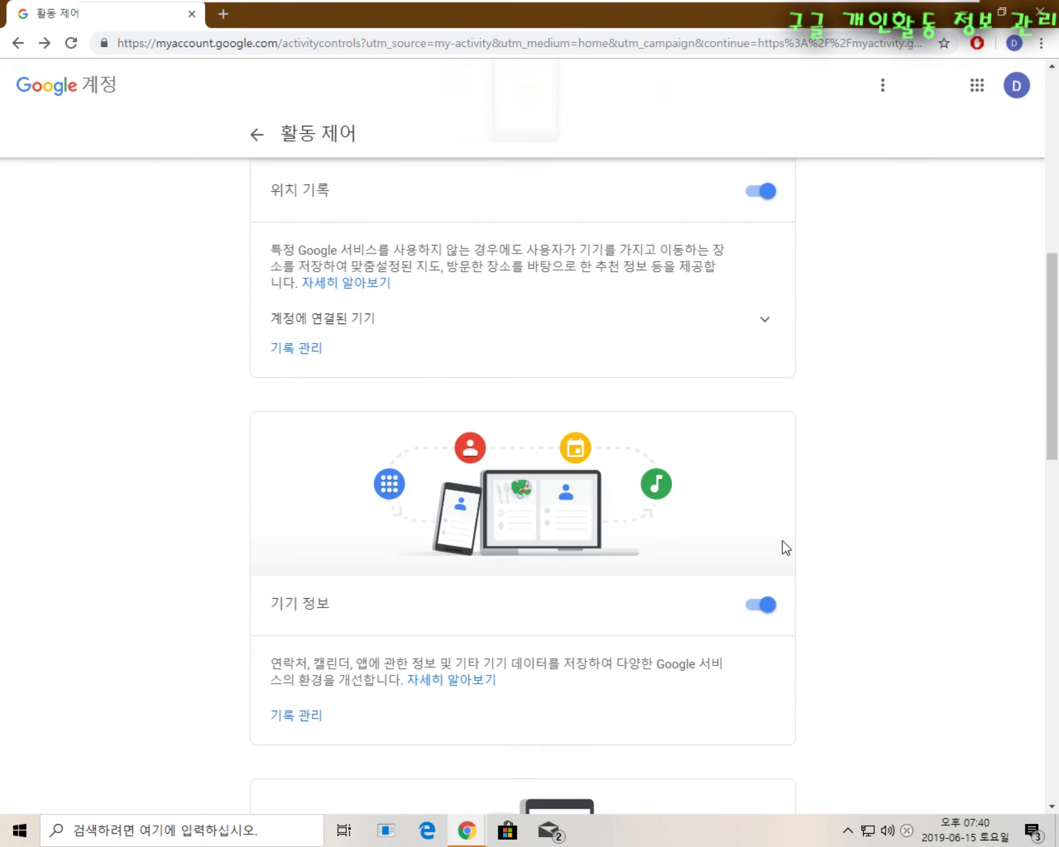
scroll(676, 593, "down", 8)
scroll(124, 434, "up", 12)
scroll(122, 433, "up", 6)
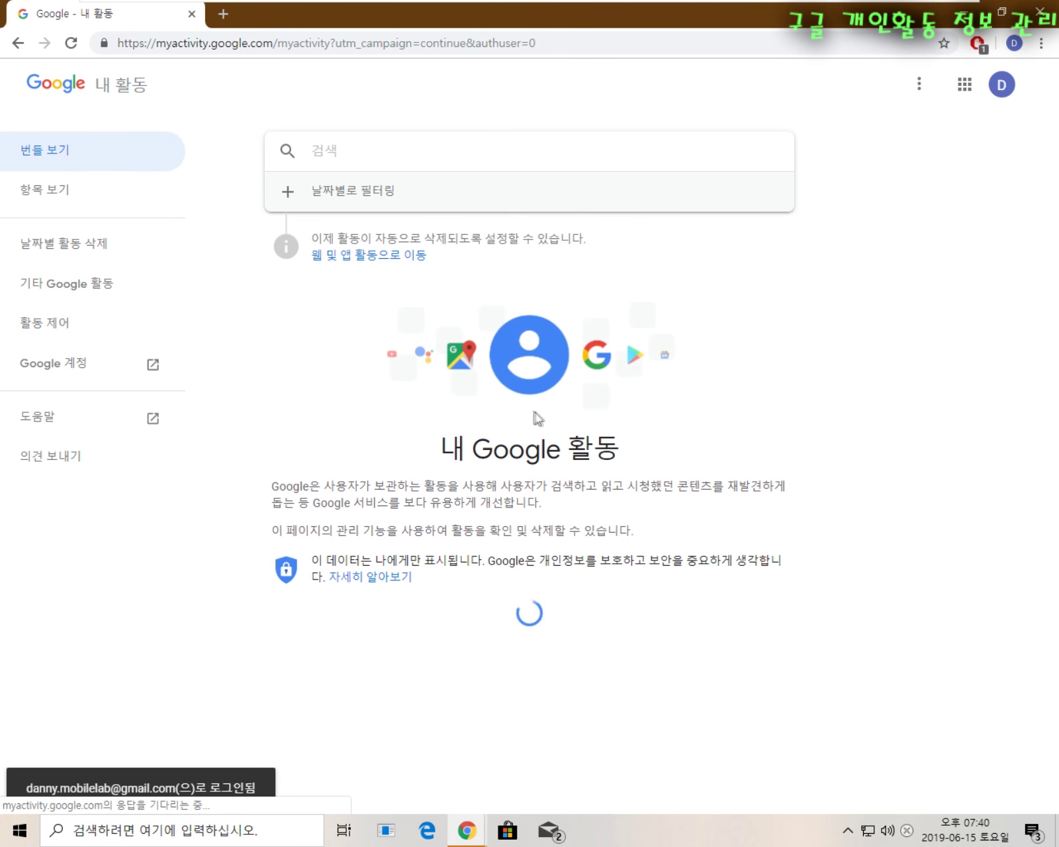
left_click_drag(362, 503, 306, 486)
left_click(551, 526)
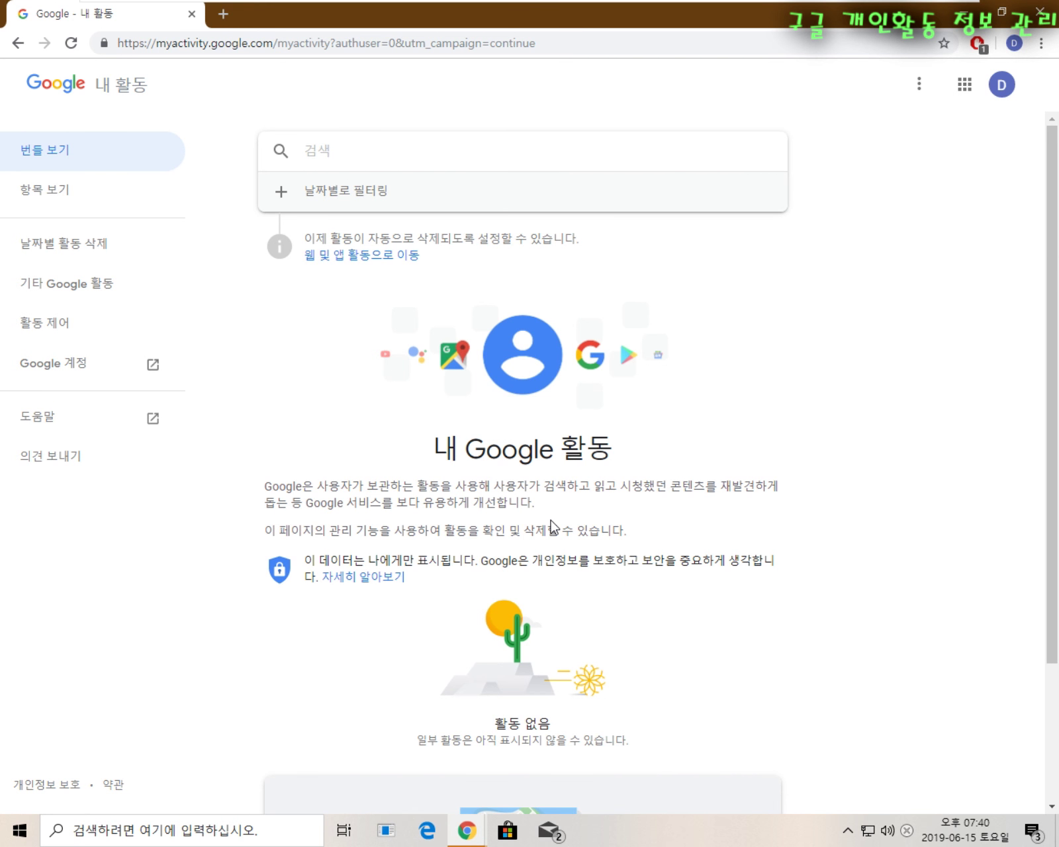
scroll(551, 526, "down", 3)
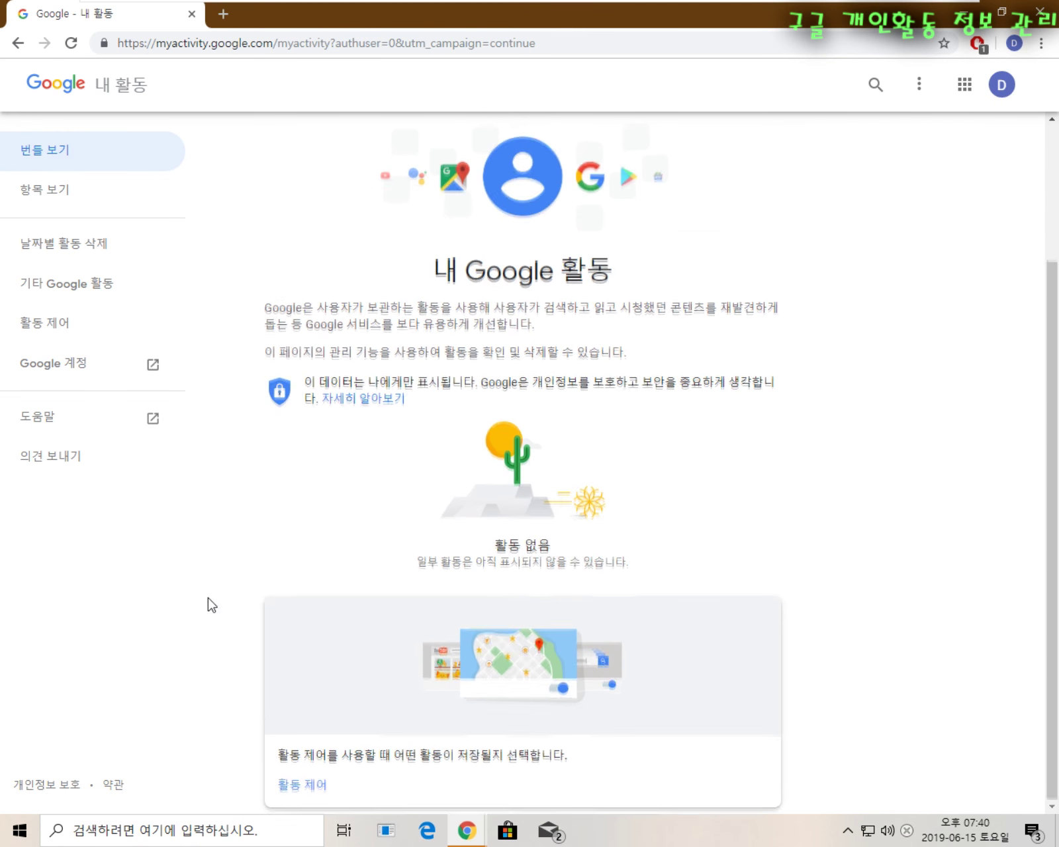
left_click_drag(556, 307, 461, 307)
left_click_drag(391, 308, 328, 307)
left_click(327, 308)
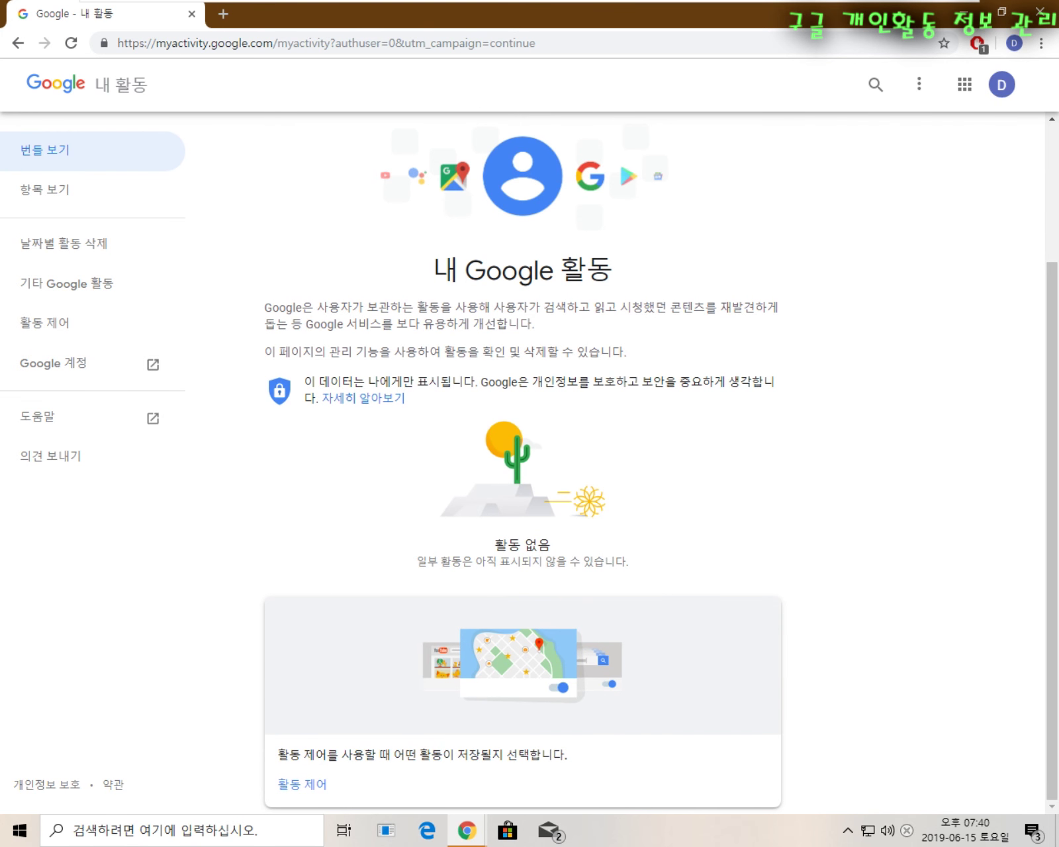